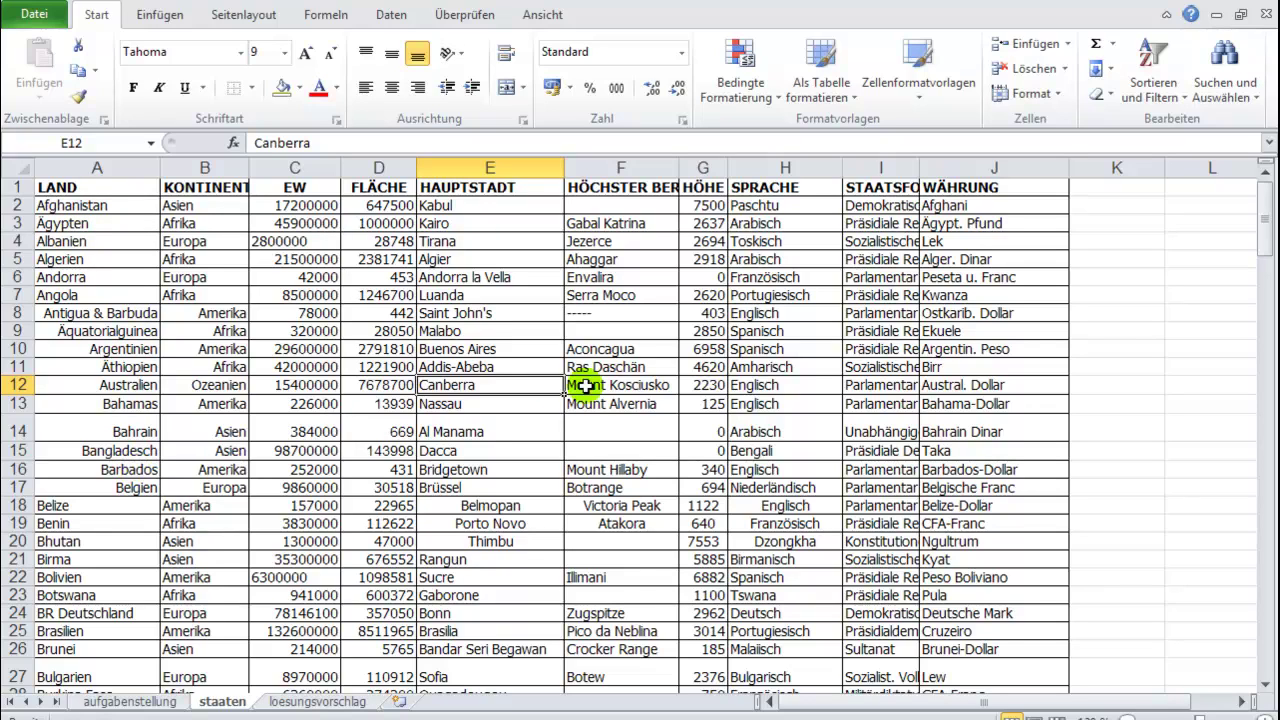
Scroll through the staaten sheet to review the country data
scroll(509, 371, down, 2)
scroll(512, 375, down, 2)
scroll(512, 375, down, 1)
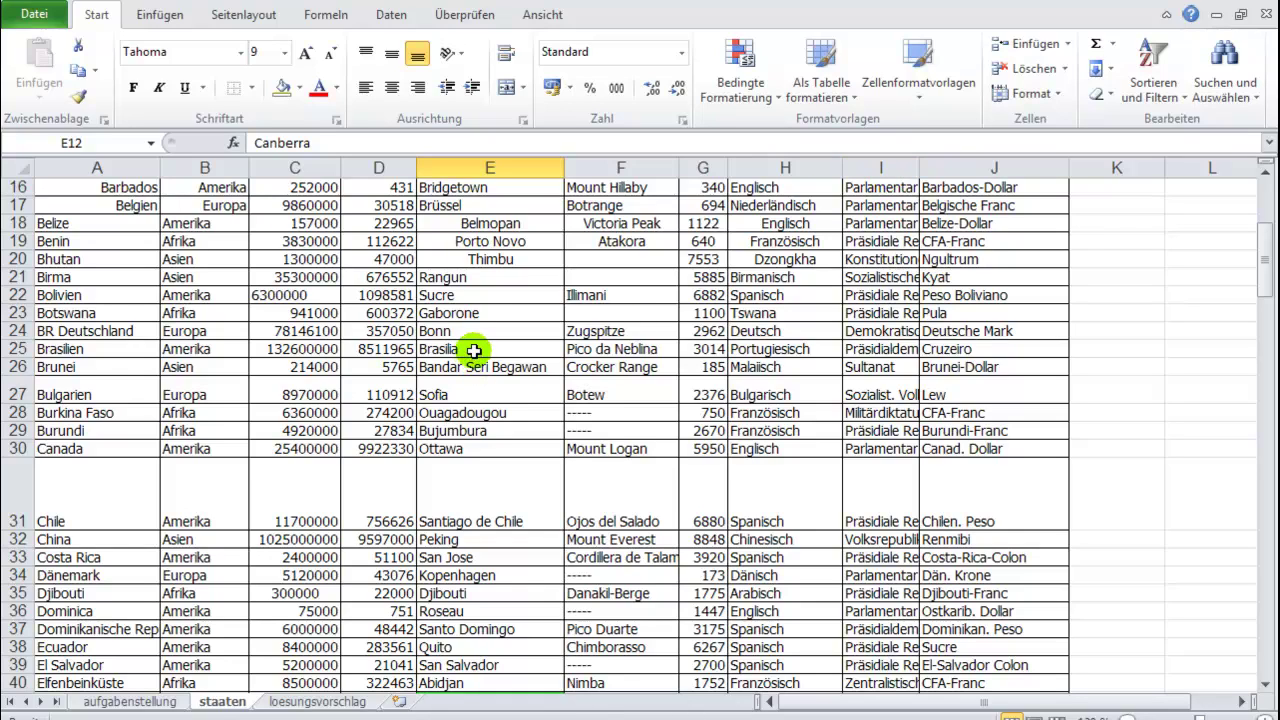
scroll(481, 345, down, 3)
scroll(481, 345, down, 2)
scroll(481, 348, down, 2)
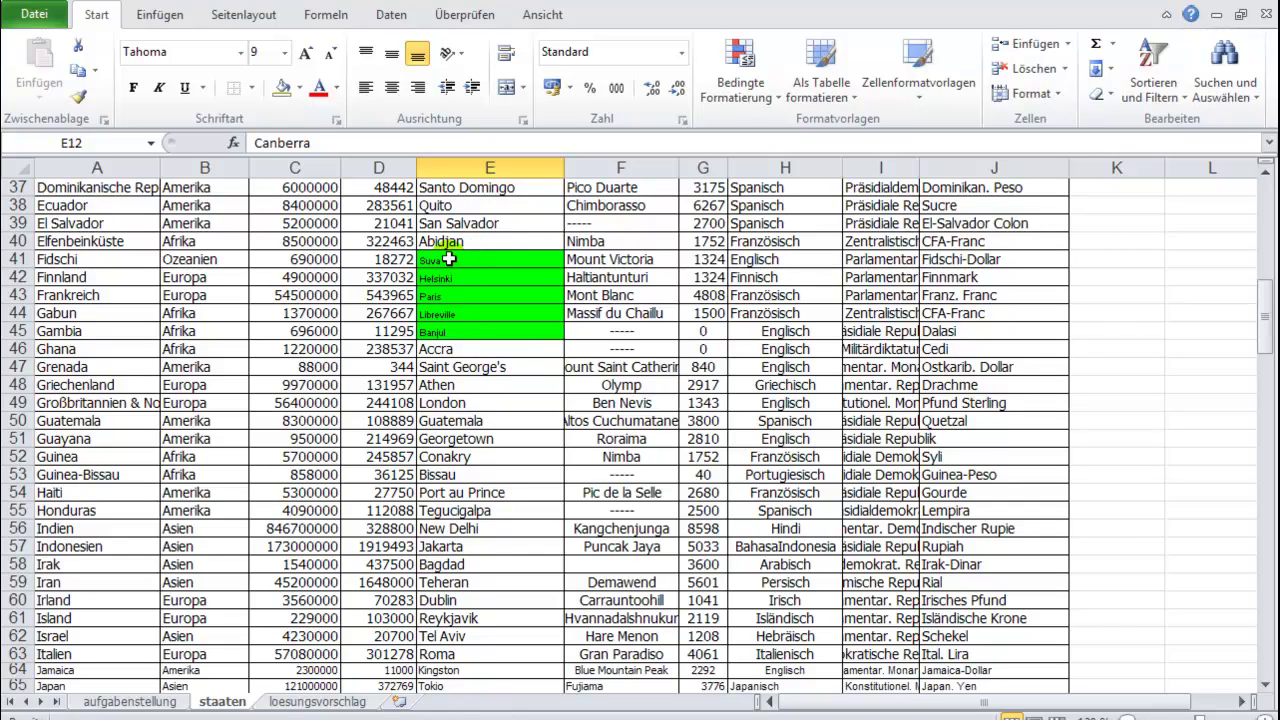
click(445, 260)
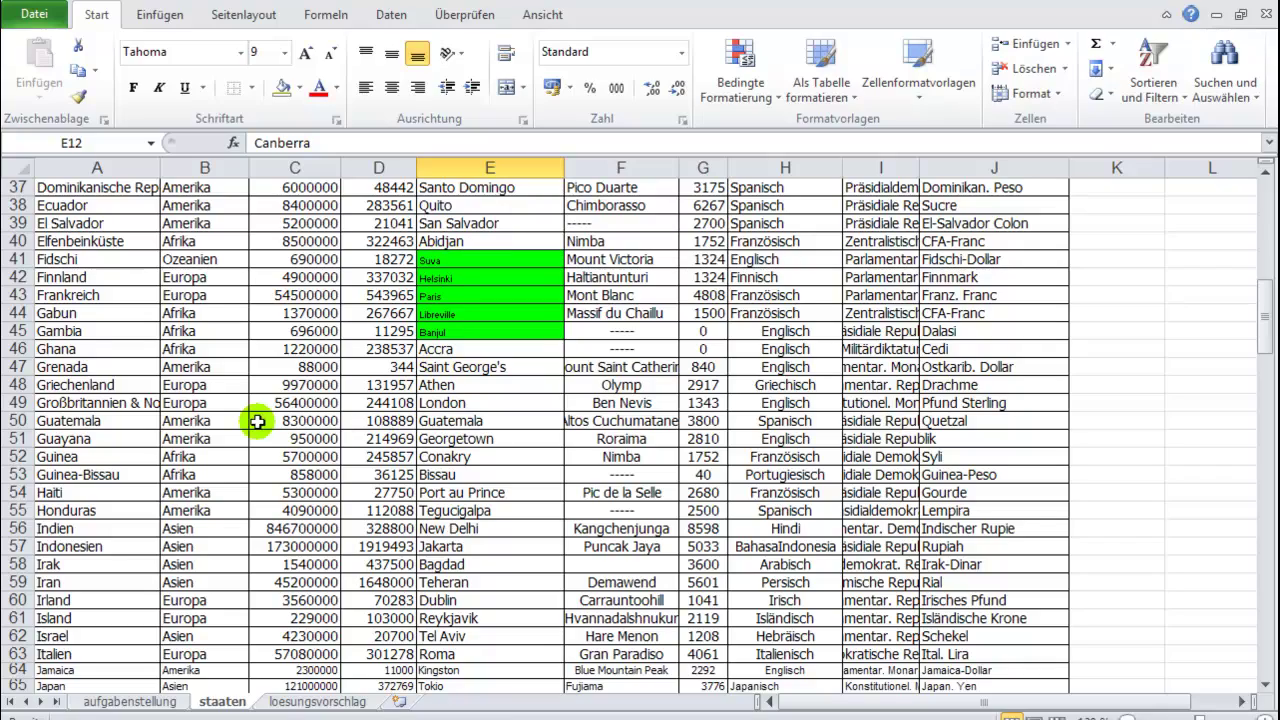
scroll(298, 360, down, 1)
scroll(290, 345, down, 5)
scroll(285, 333, down, 3)
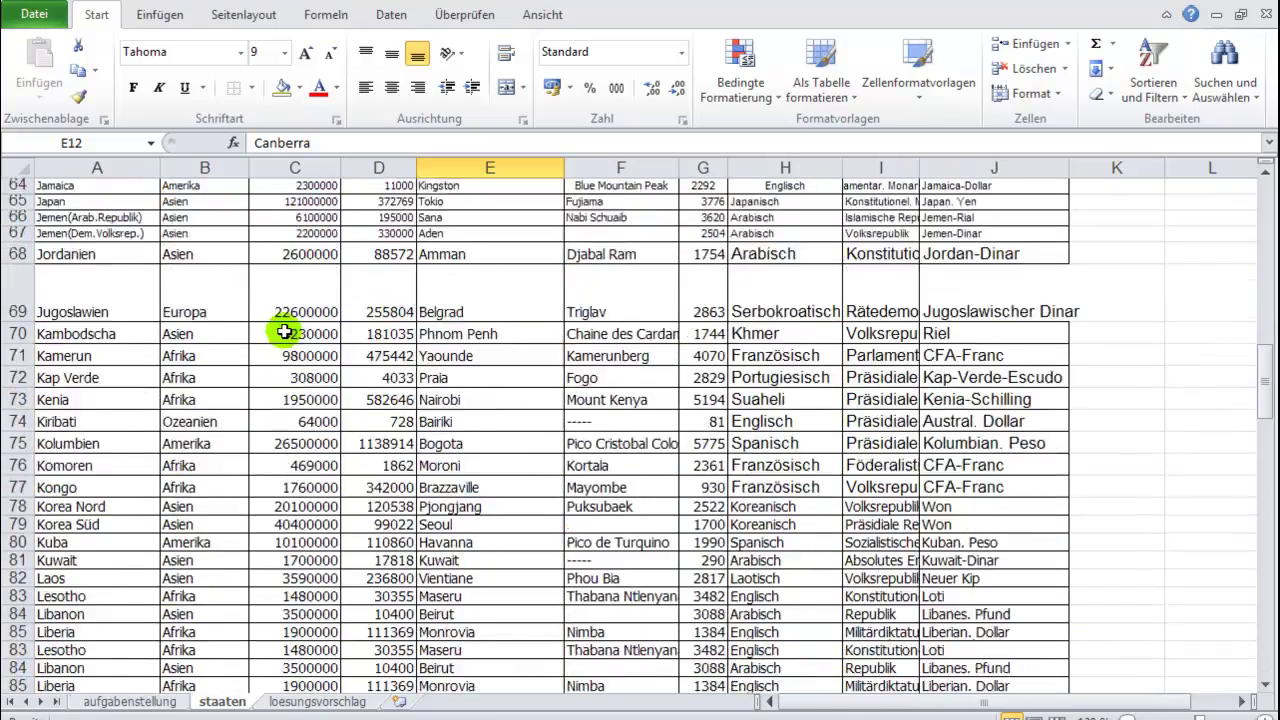
scroll(285, 333, down, 3)
scroll(285, 331, down, 3)
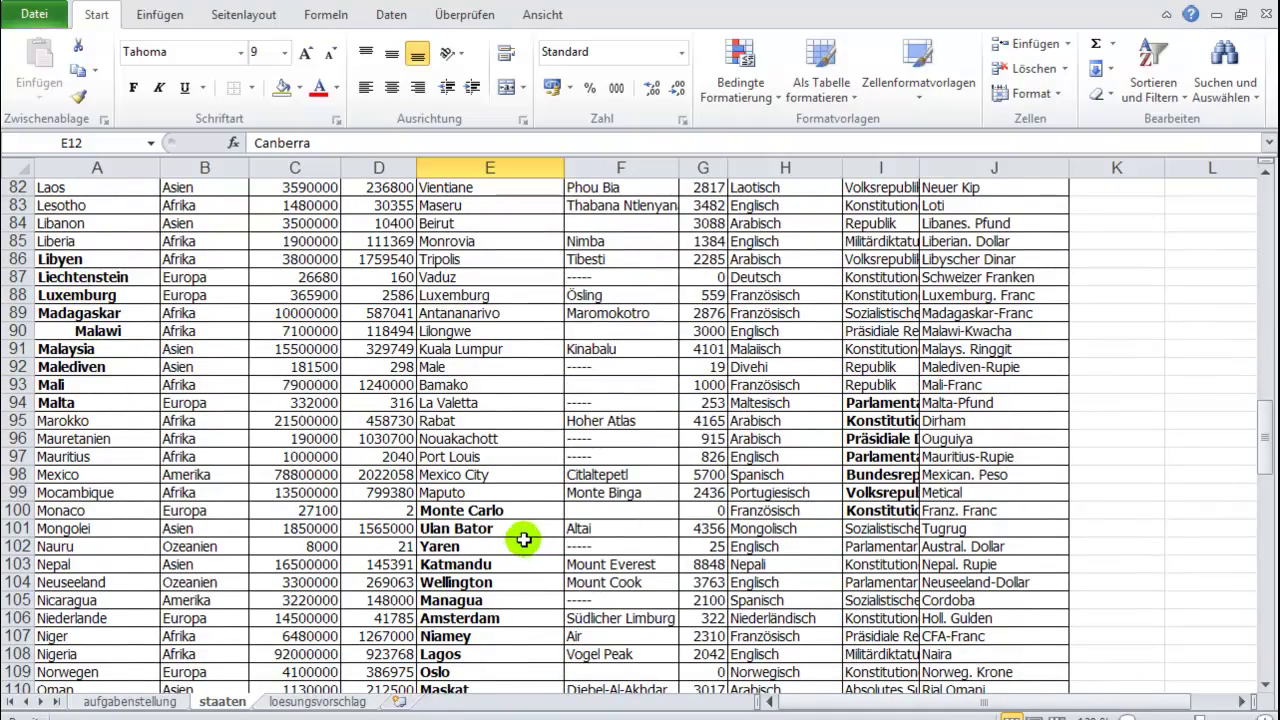
scroll(515, 520, down, 12)
scroll(508, 492, down, 6)
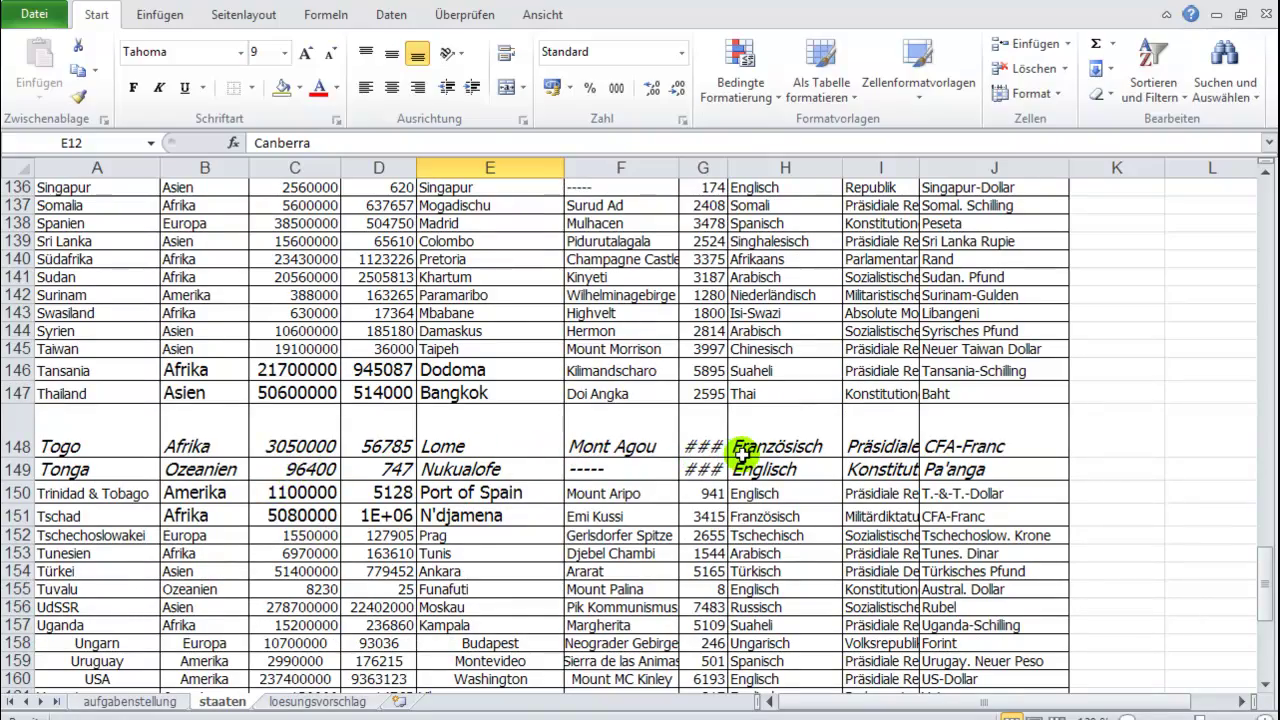
scroll(738, 450, up, 5)
scroll(728, 446, up, 5)
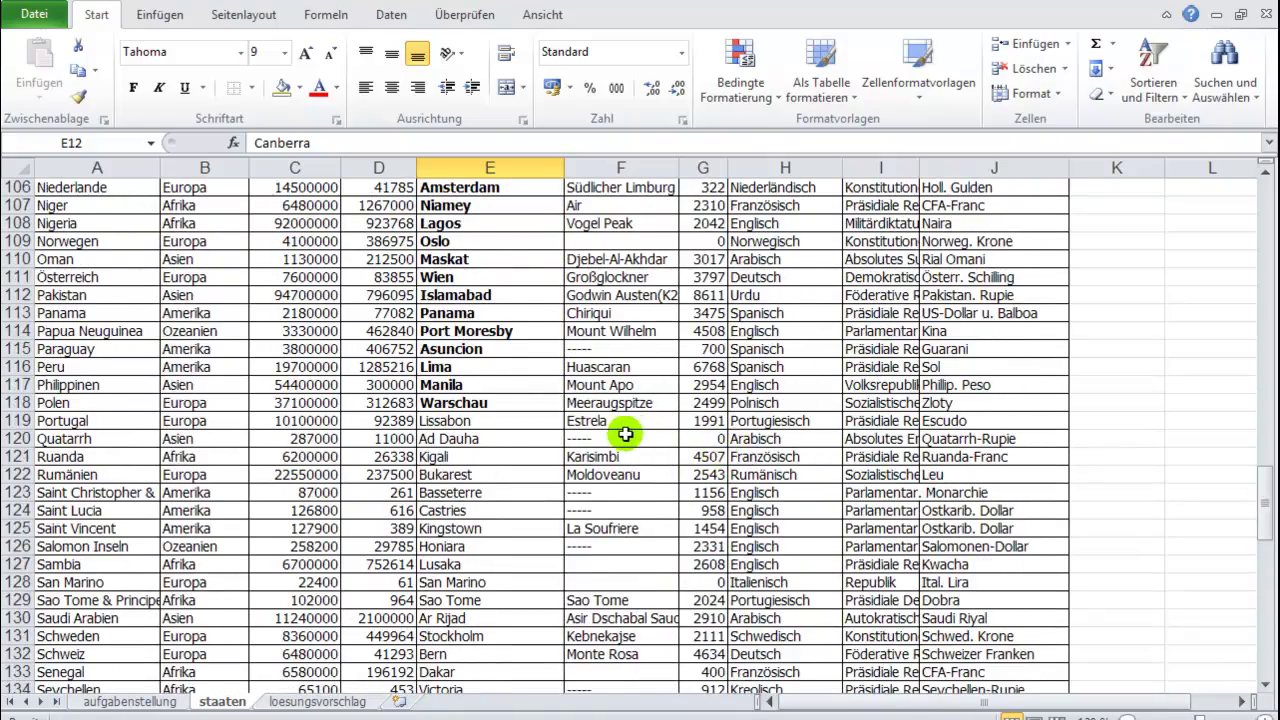
scroll(534, 431, up, 5)
scroll(534, 431, up, 1)
scroll(534, 431, up, 6)
scroll(536, 432, up, 1)
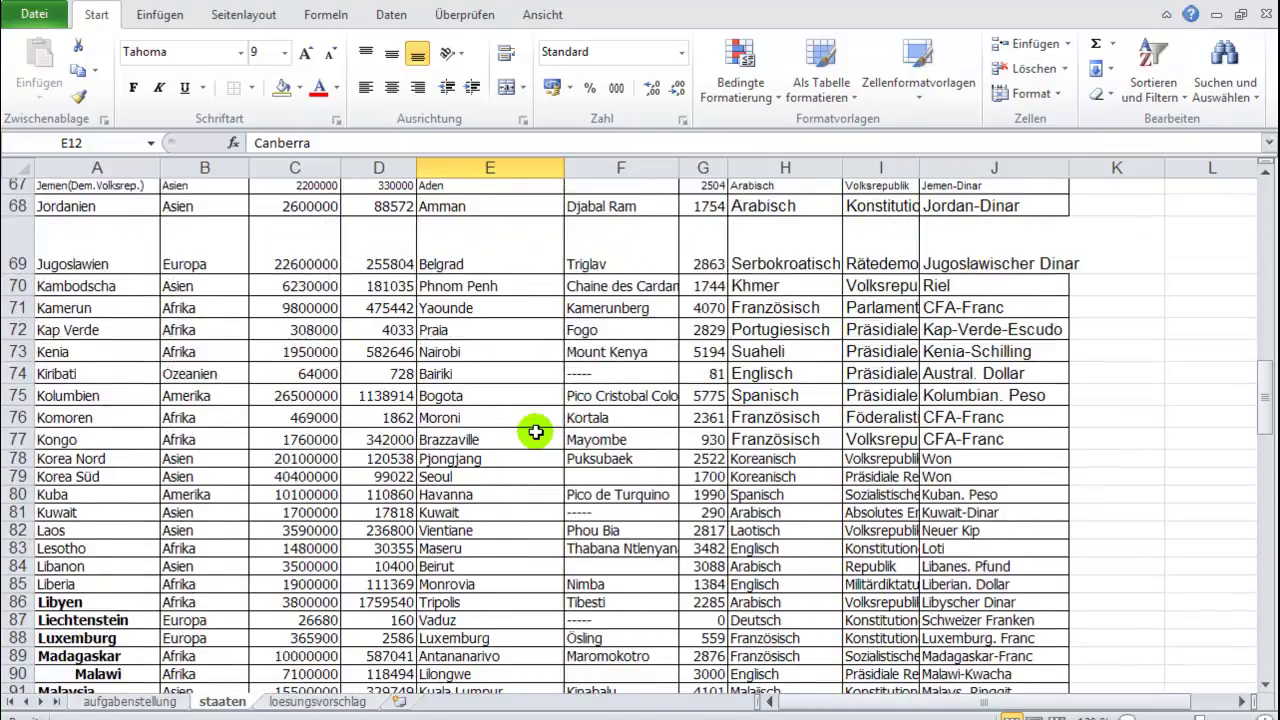
scroll(536, 432, up, 2)
scroll(536, 432, up, 5)
scroll(536, 432, up, 1)
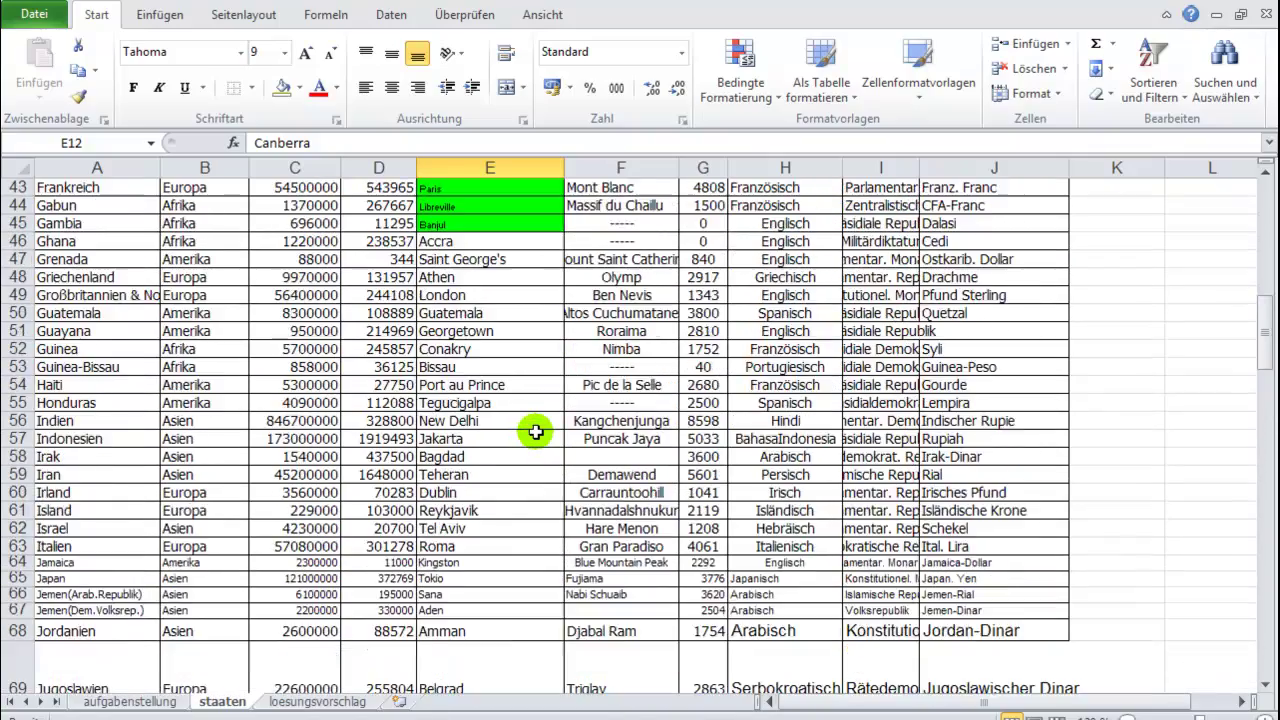
scroll(536, 432, up, 5)
scroll(532, 431, up, 2)
scroll(529, 430, up, 2)
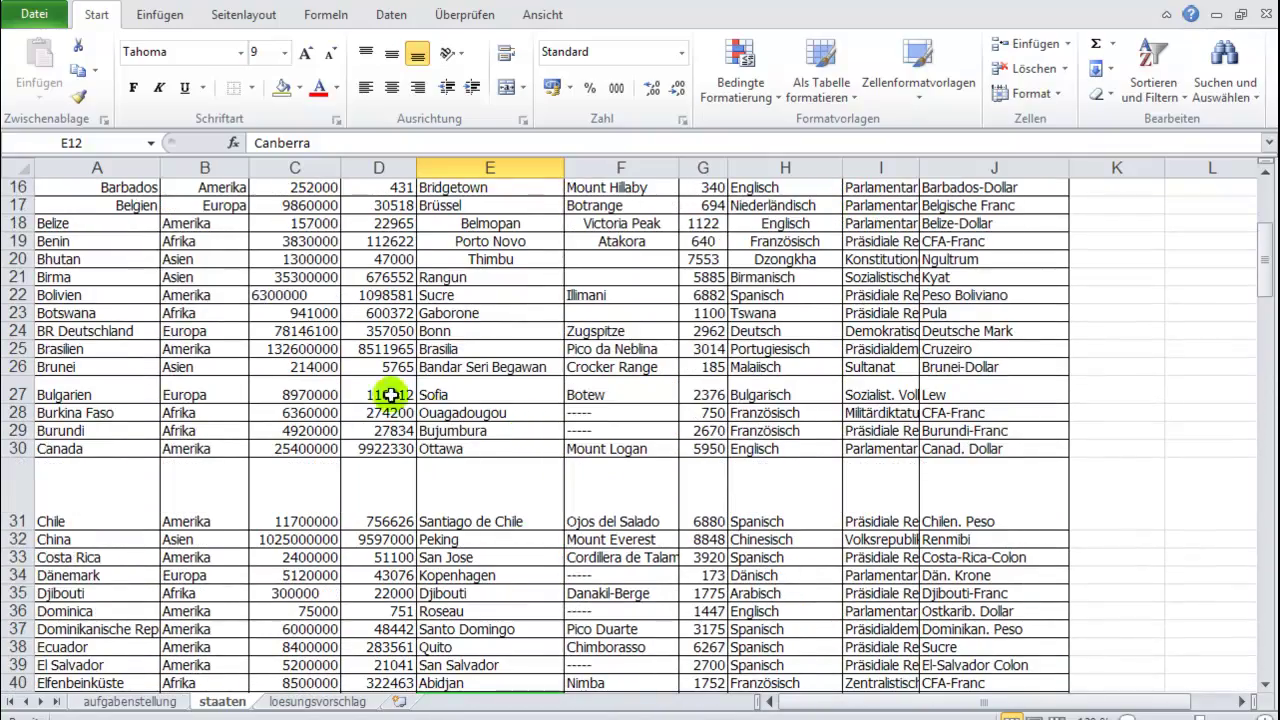
scroll(300, 370, up, 4)
scroll(298, 367, up, 1)
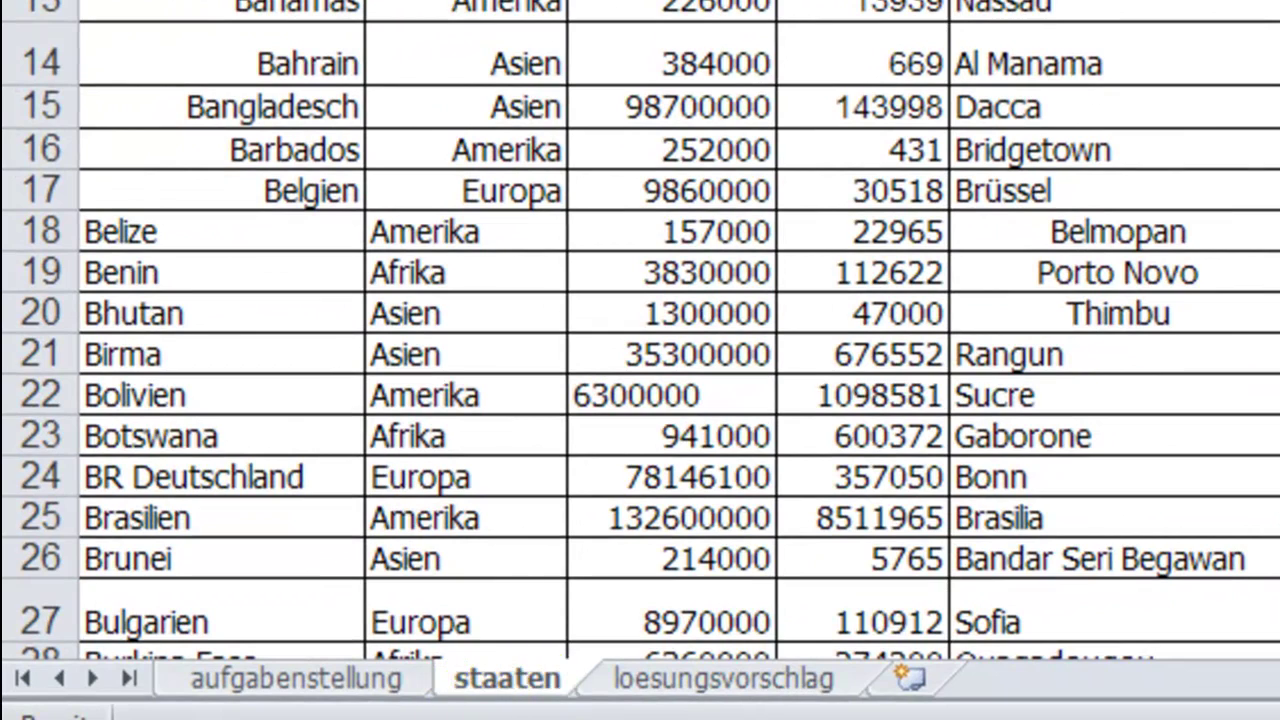
Copy the staaten sheet into a new sheet placed before staaten
right_click(485, 688)
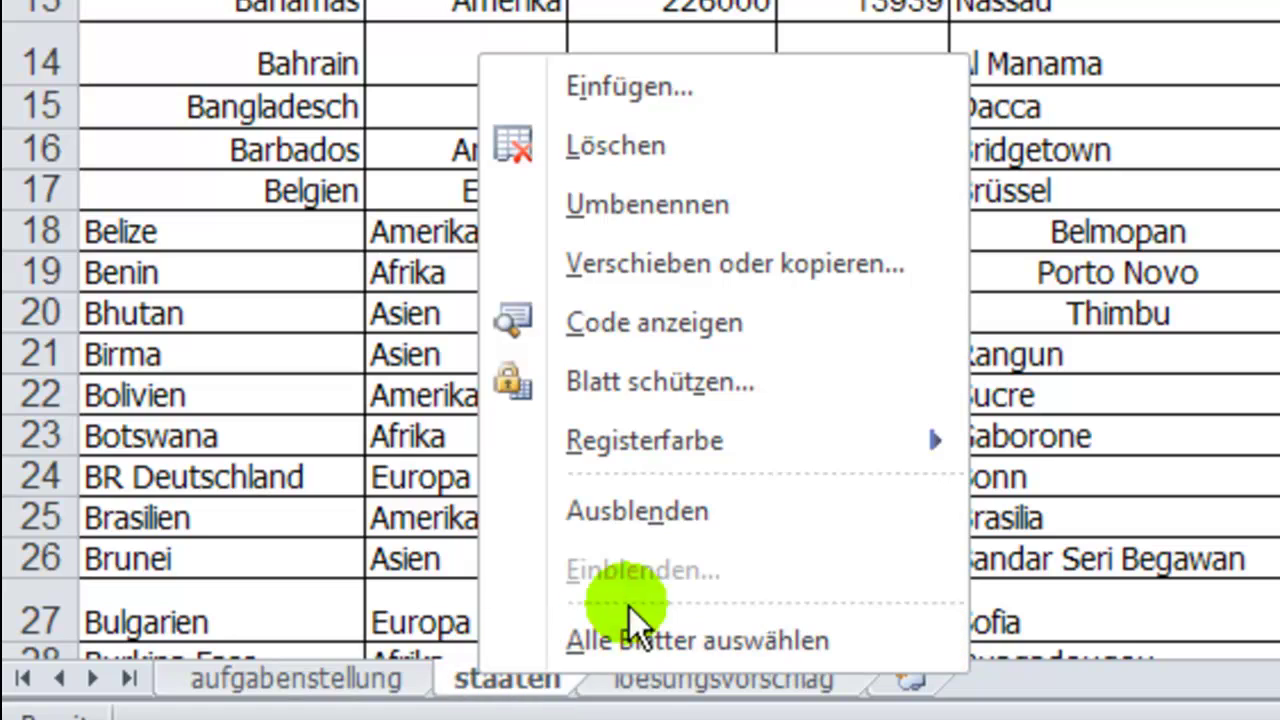
click(707, 264)
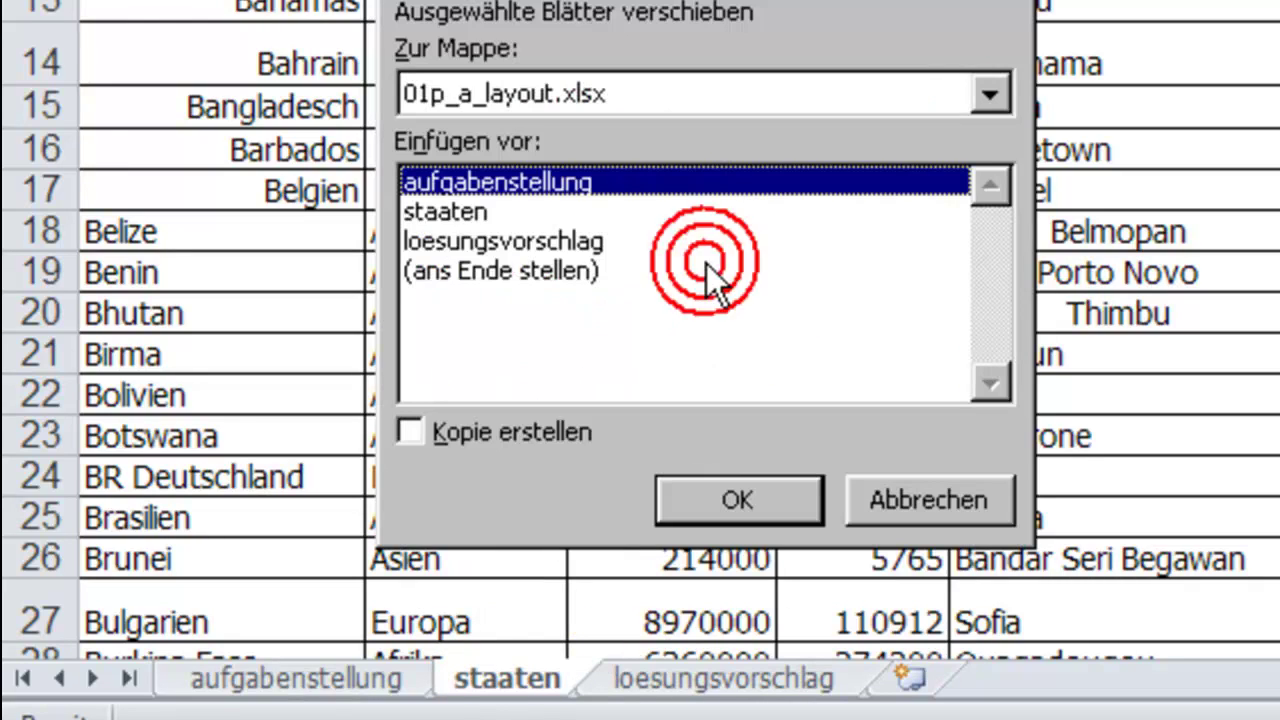
click(447, 213)
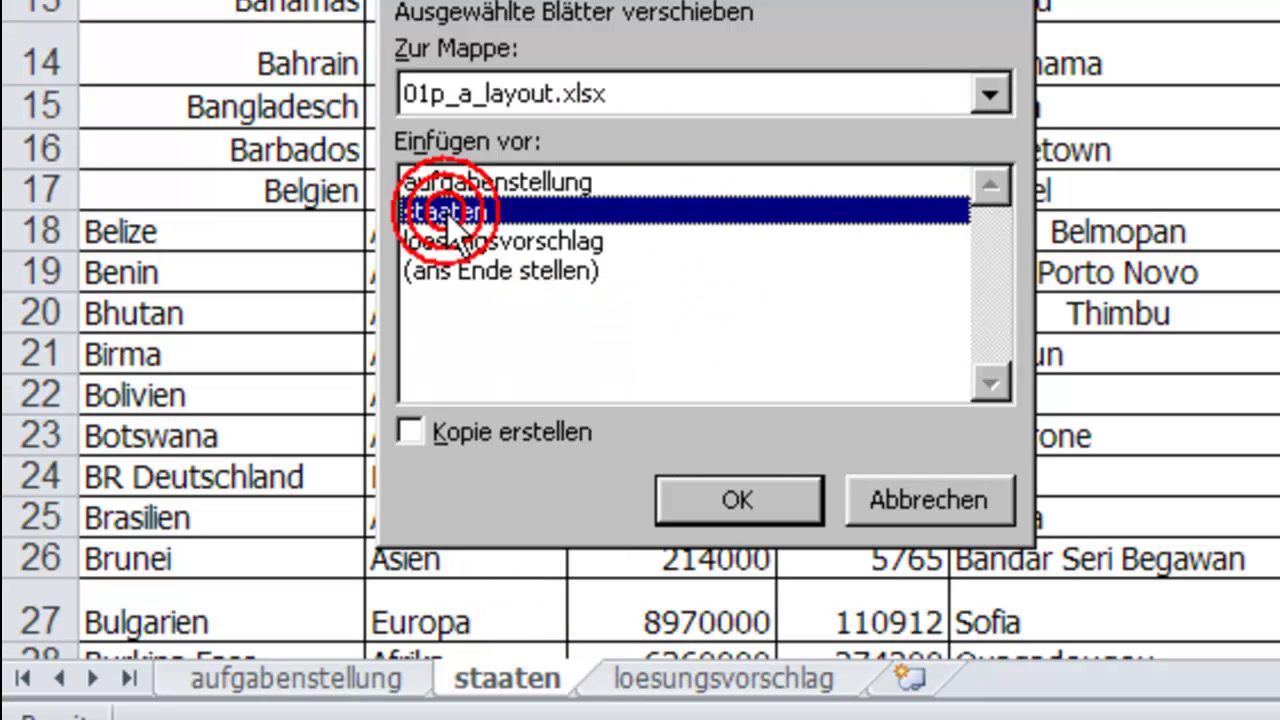
click(418, 434)
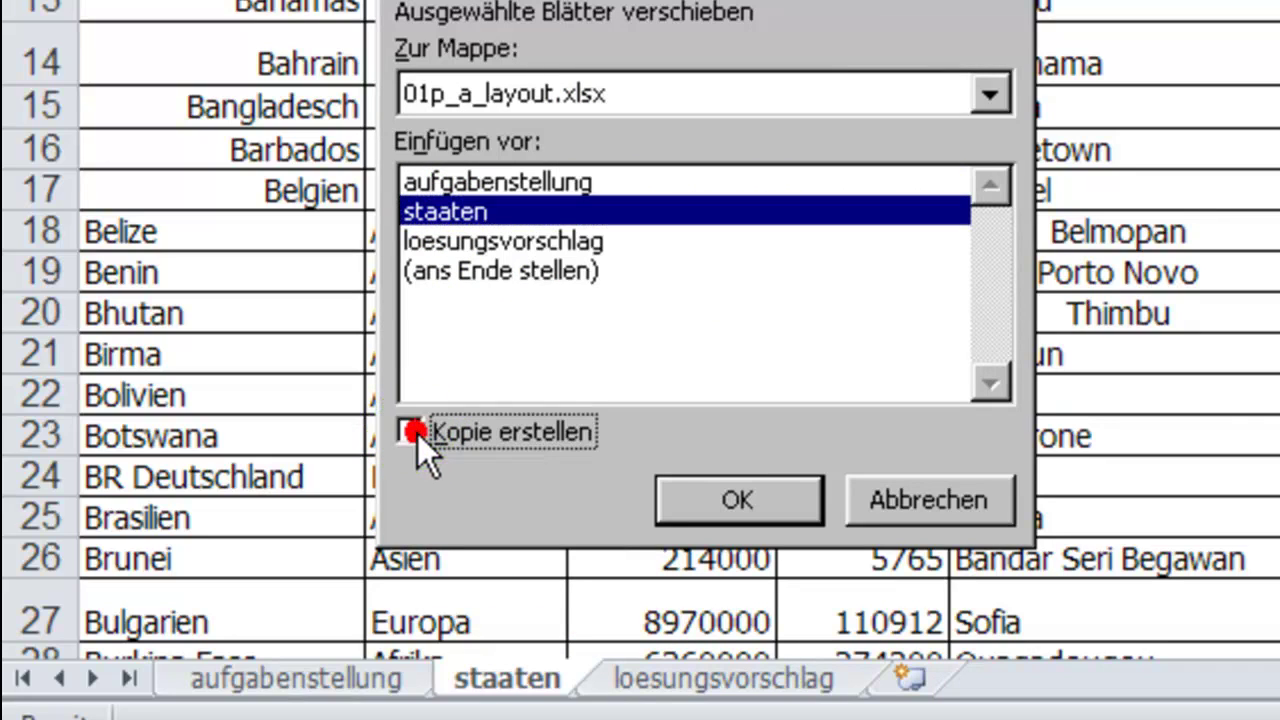
click(418, 434)
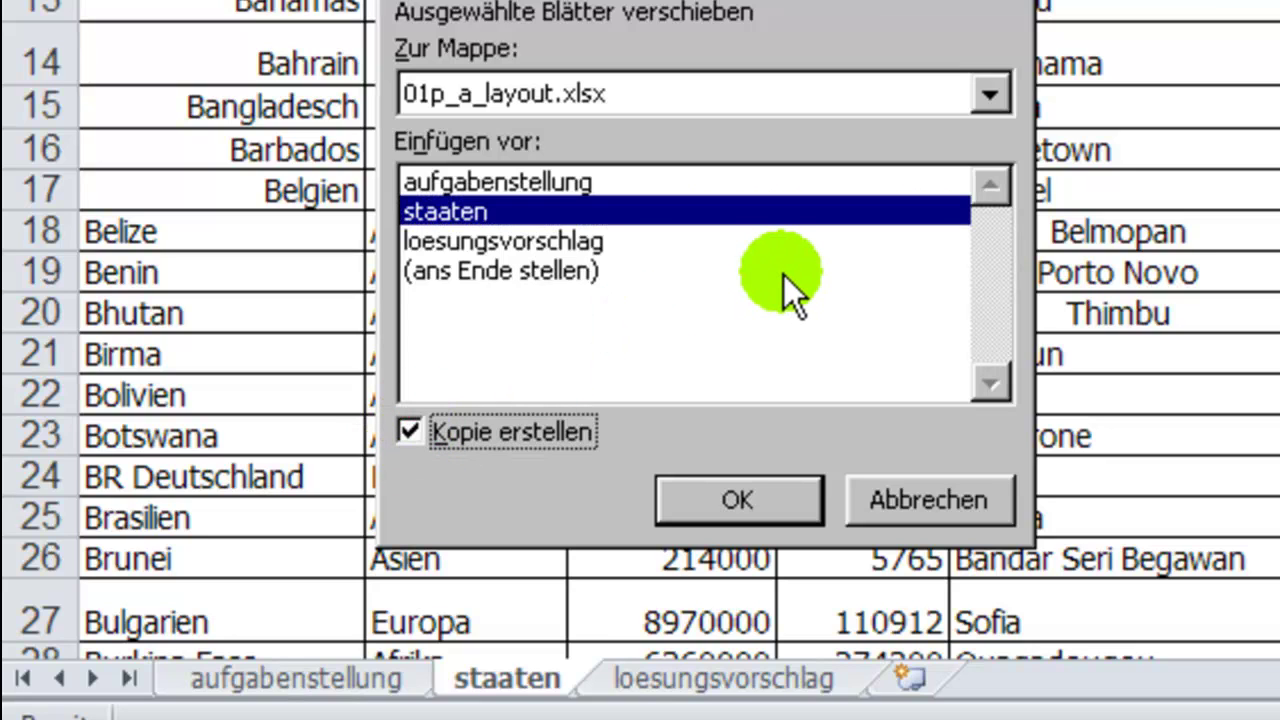
click(737, 497)
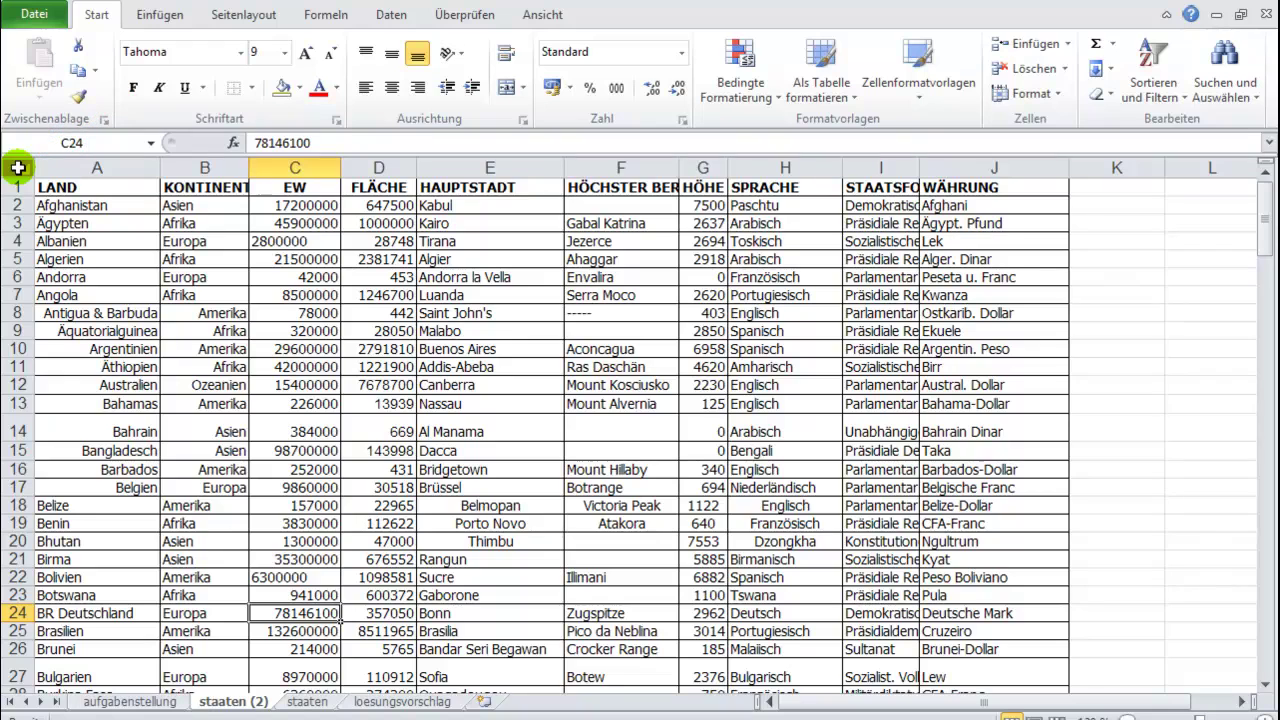
Select all cells of the staaten (2) sheet using the select-all corner
click(18, 167)
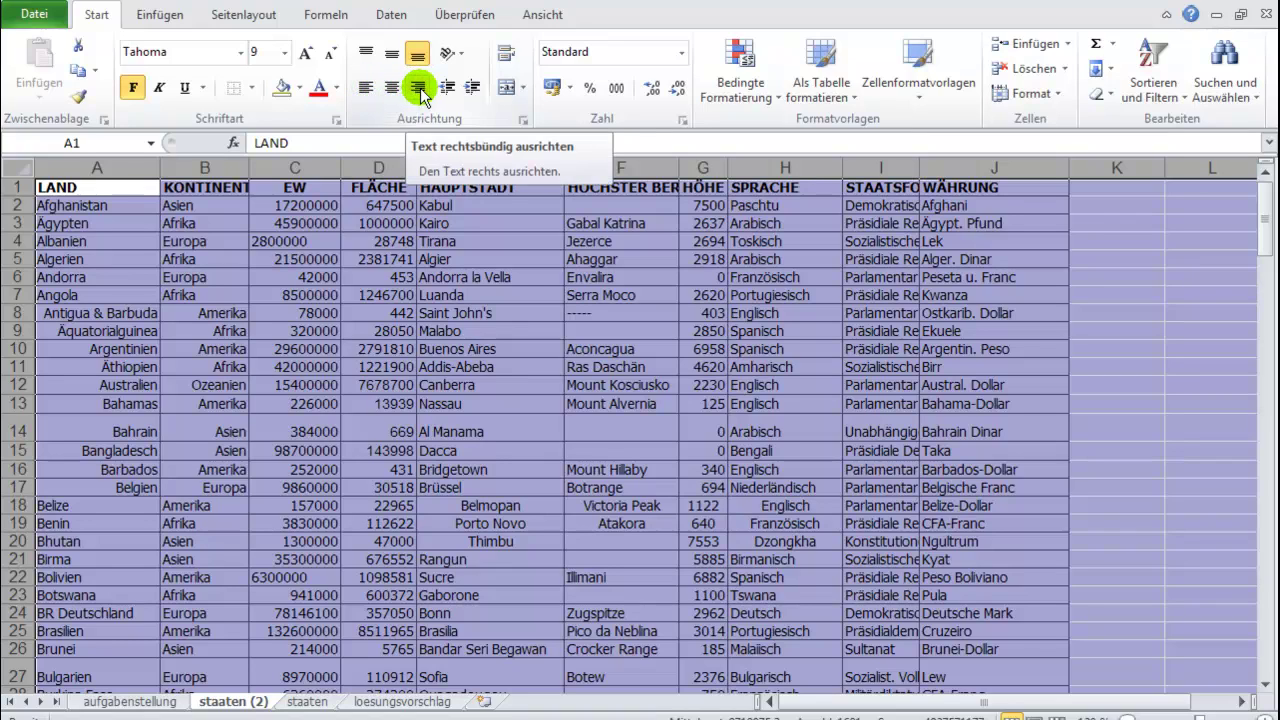
Left-align the contents of every cell on the staaten (2) sheet
click(367, 97)
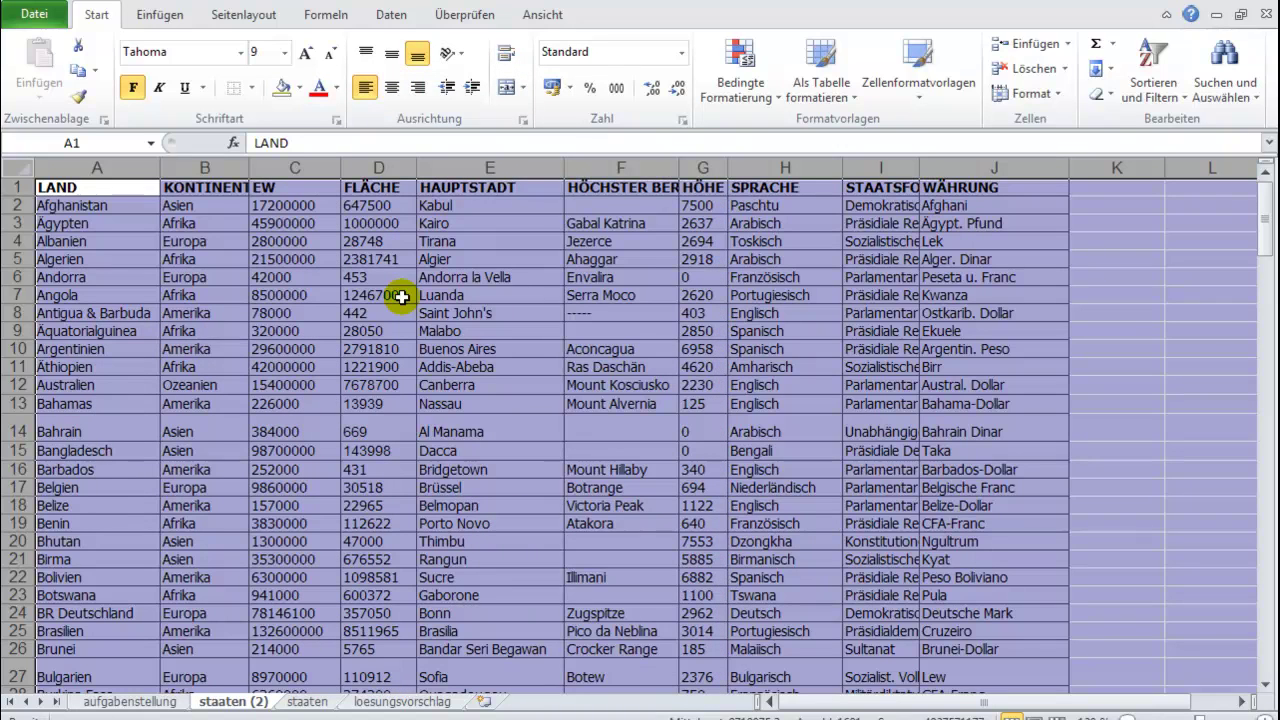
scroll(401, 297, down, 5)
scroll(401, 297, up, 1)
scroll(401, 297, up, 4)
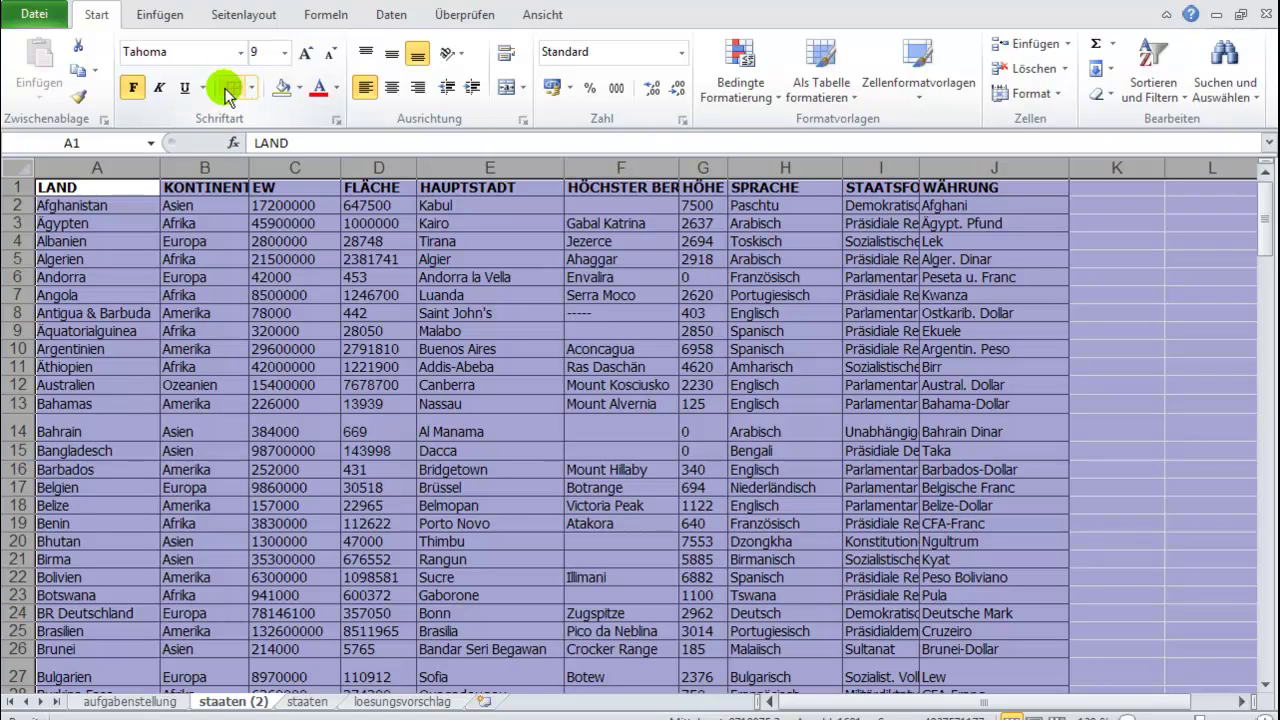
Apply Kein Rahmen to strip all cell borders from the sheet
click(257, 90)
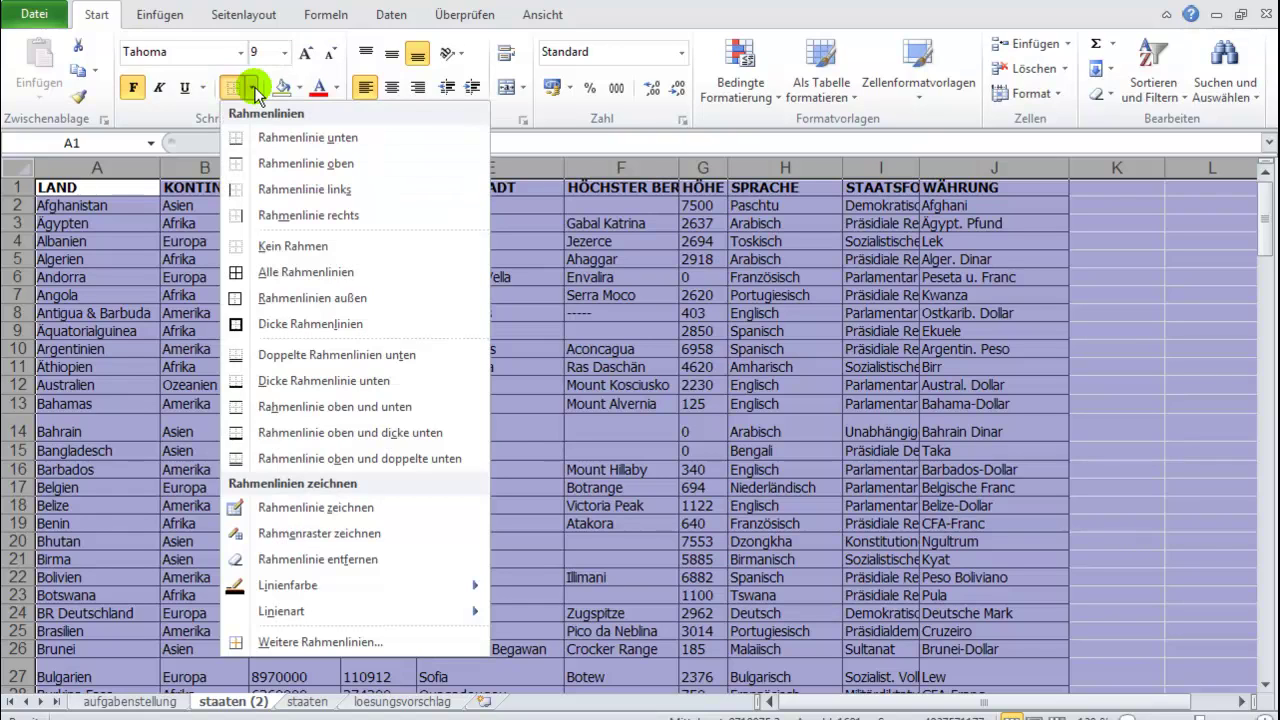
click(287, 250)
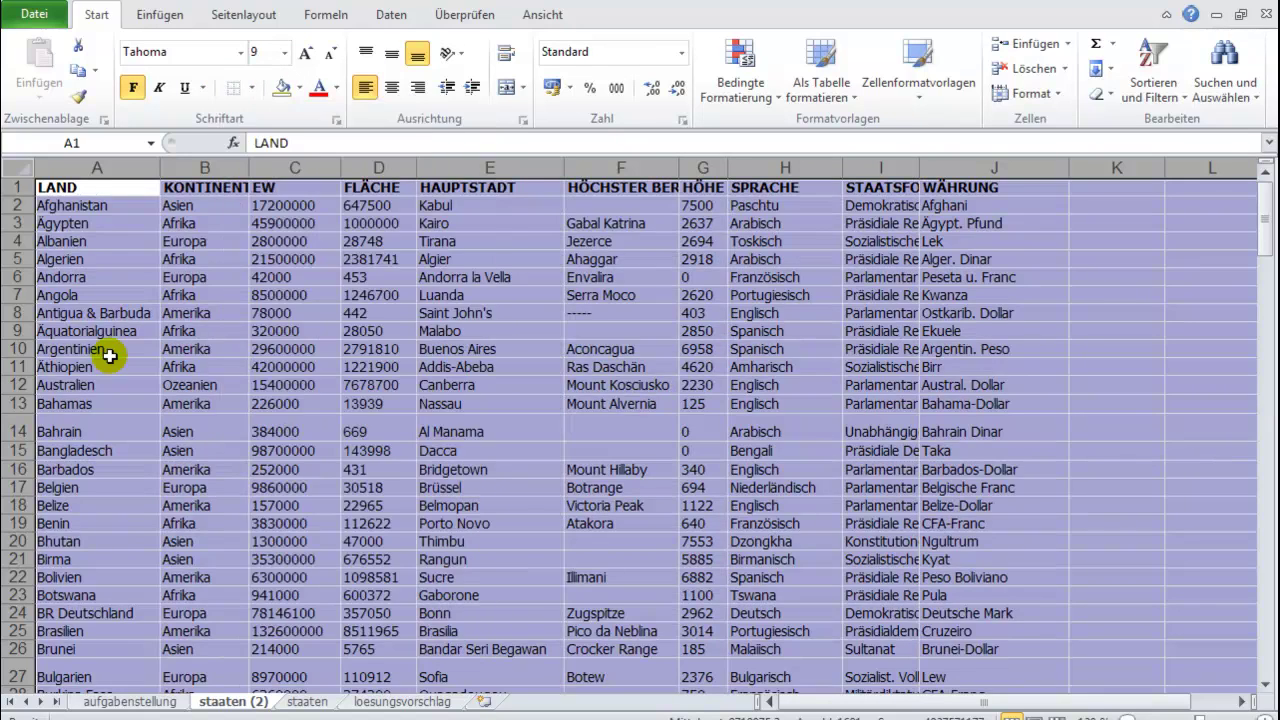
Give all rows one uniform height and autofit every column width to its contents
scroll(115, 348, down, 4)
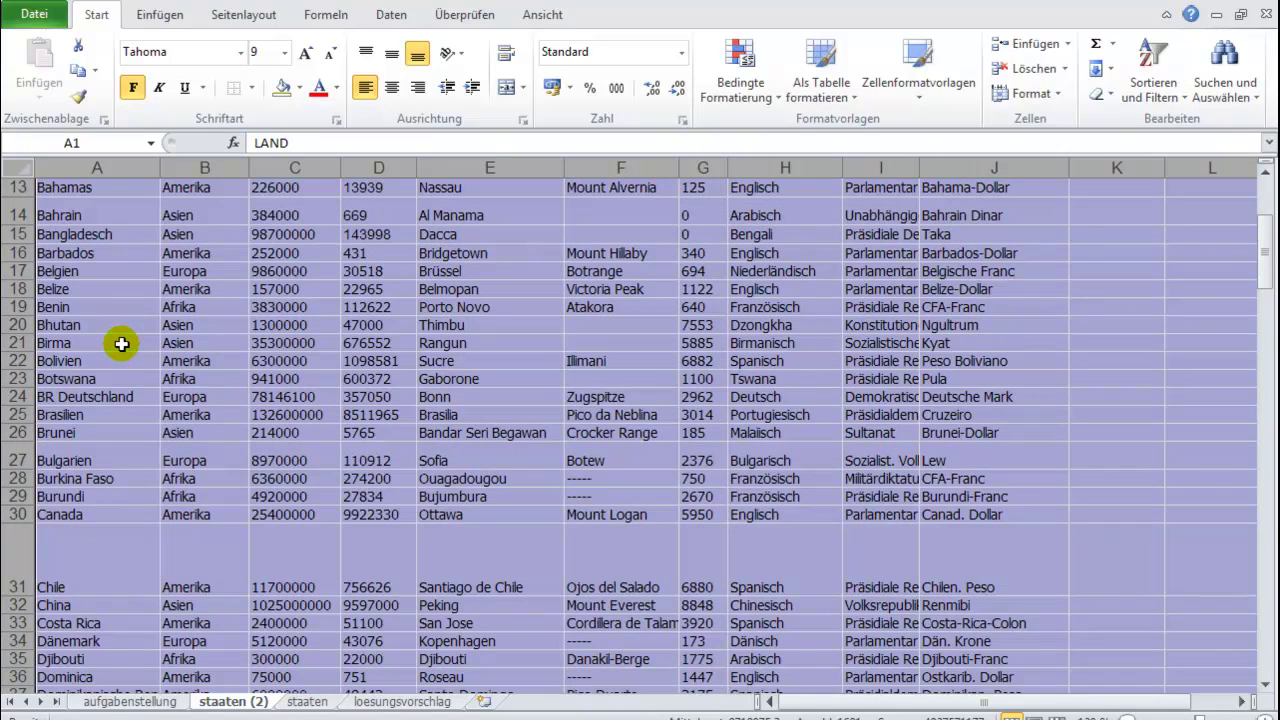
scroll(125, 343, down, 2)
scroll(127, 343, down, 1)
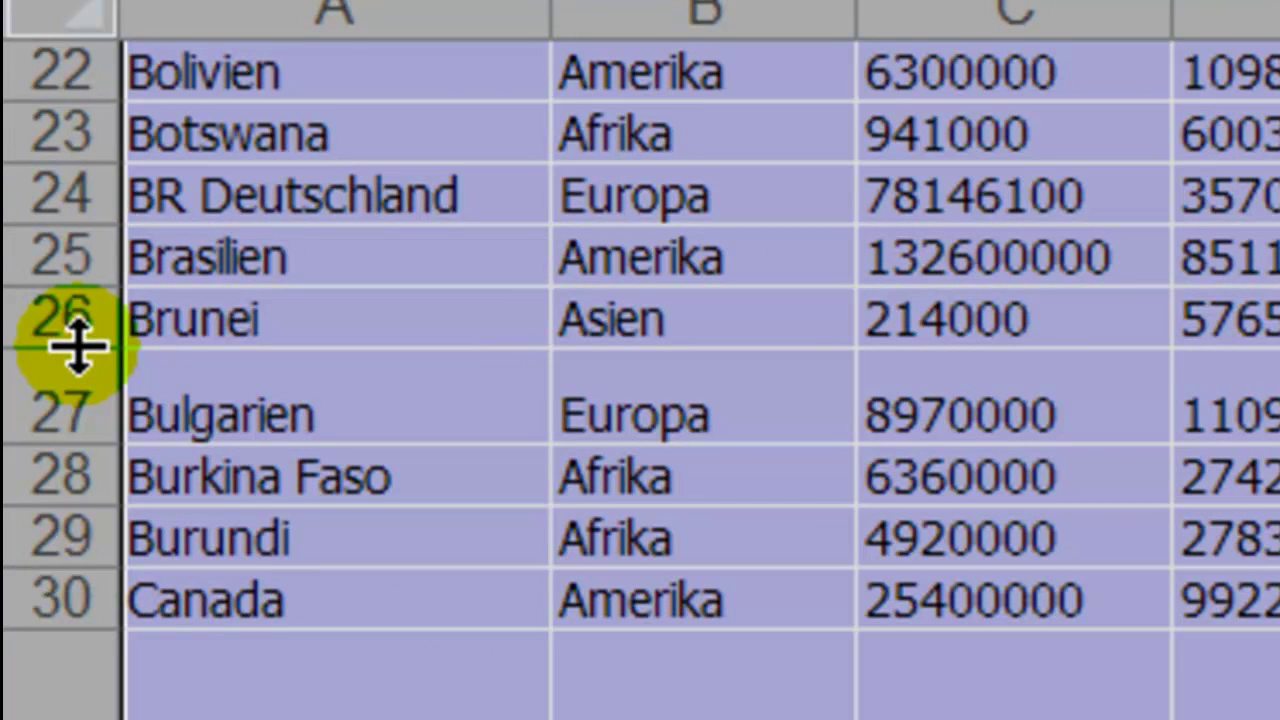
drag(78, 345, 77, 341)
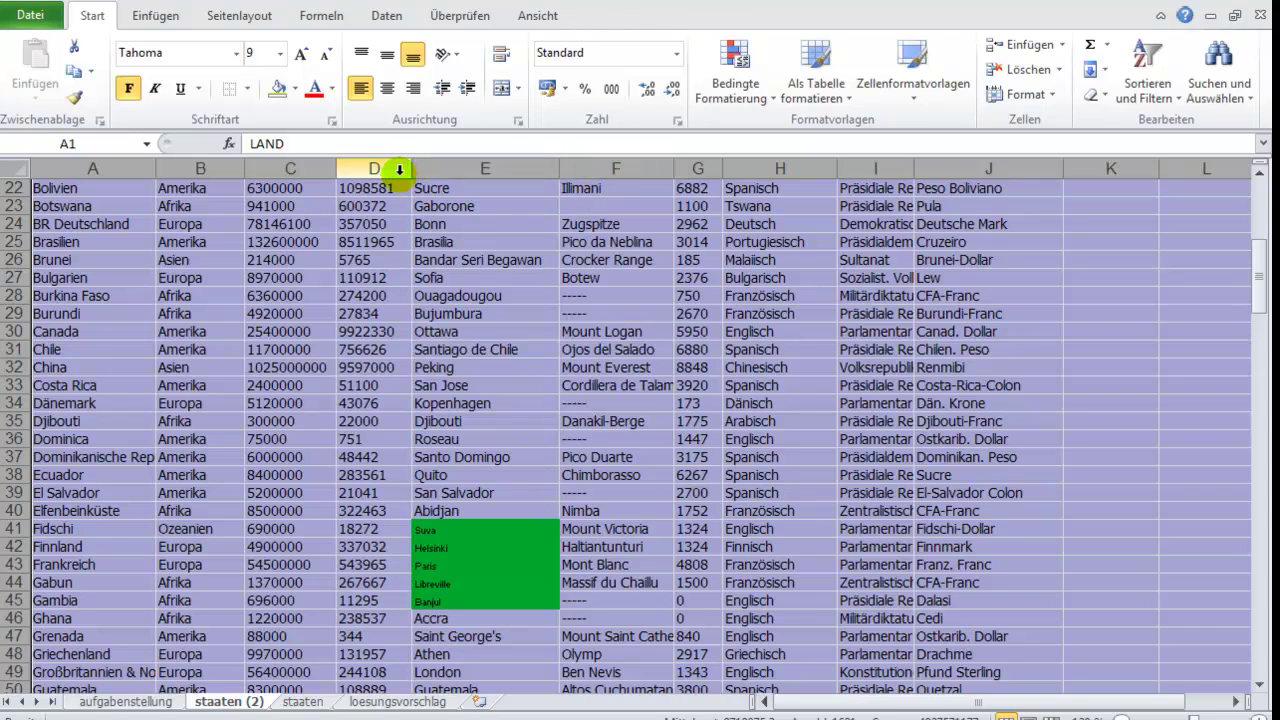
double_click(675, 166)
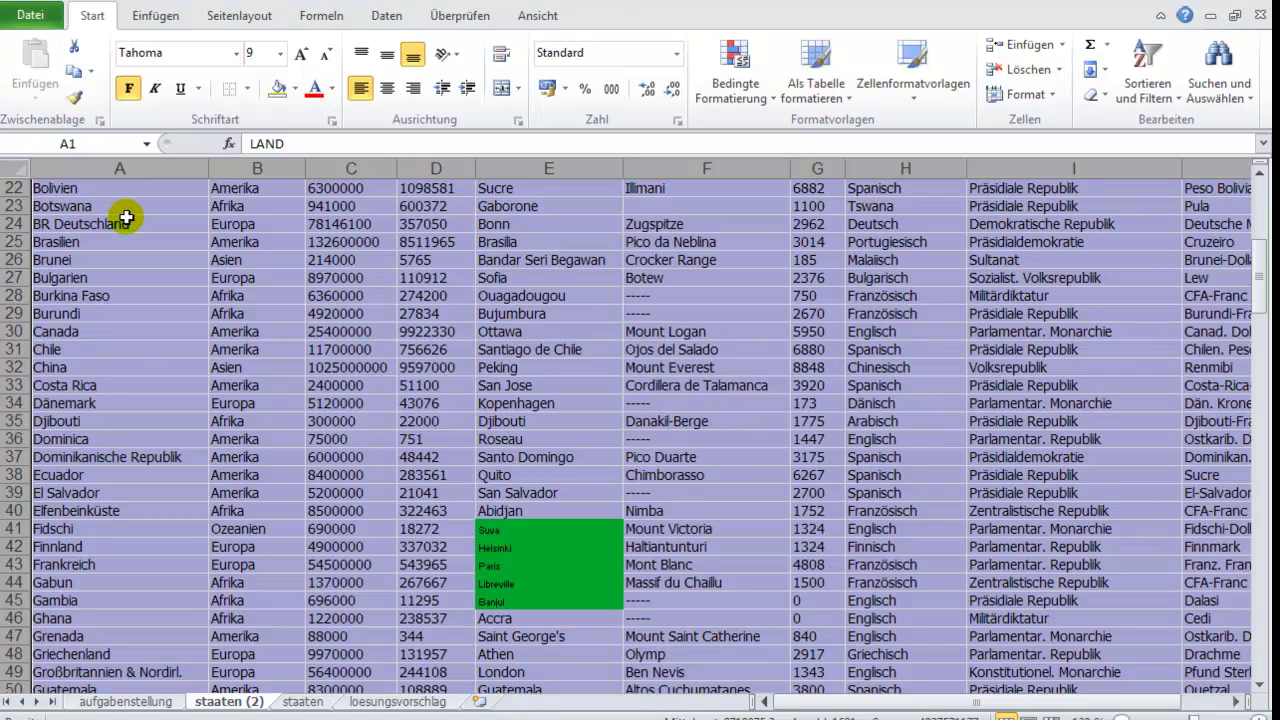
Apply Keine Füllung to the whole sheet, clearing the green capital highlights
scroll(531, 429, down, 2)
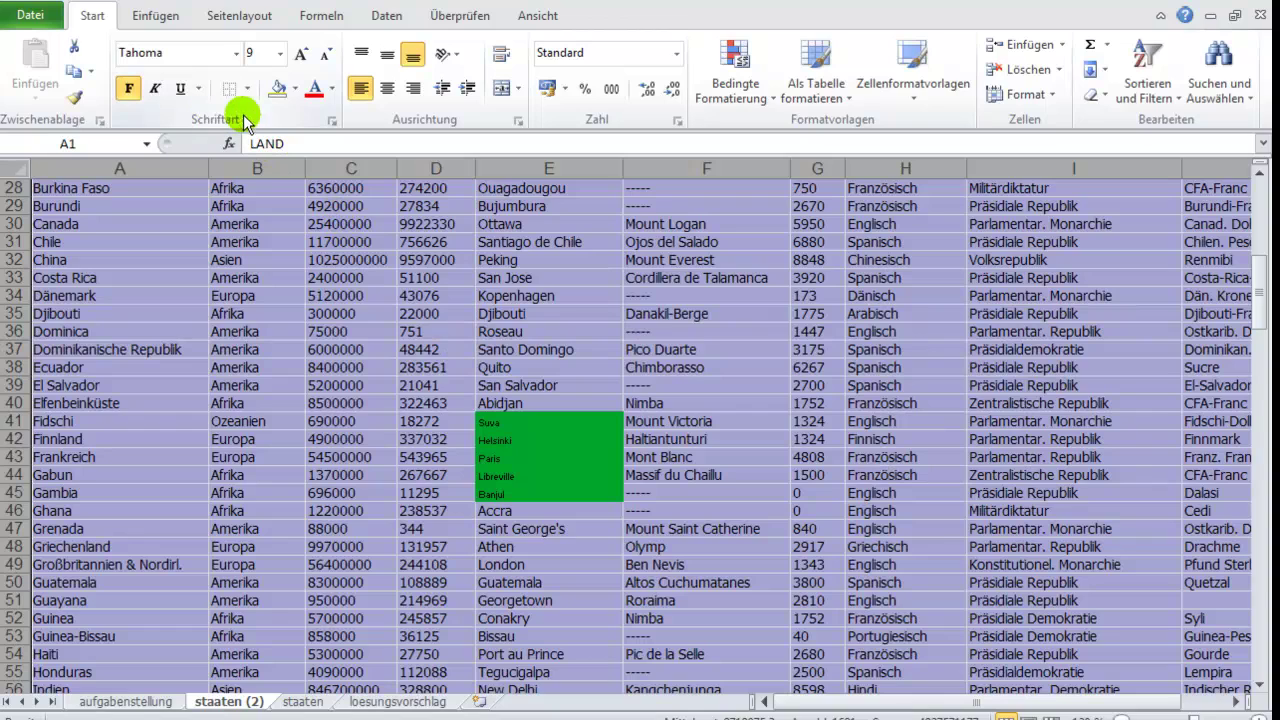
click(296, 92)
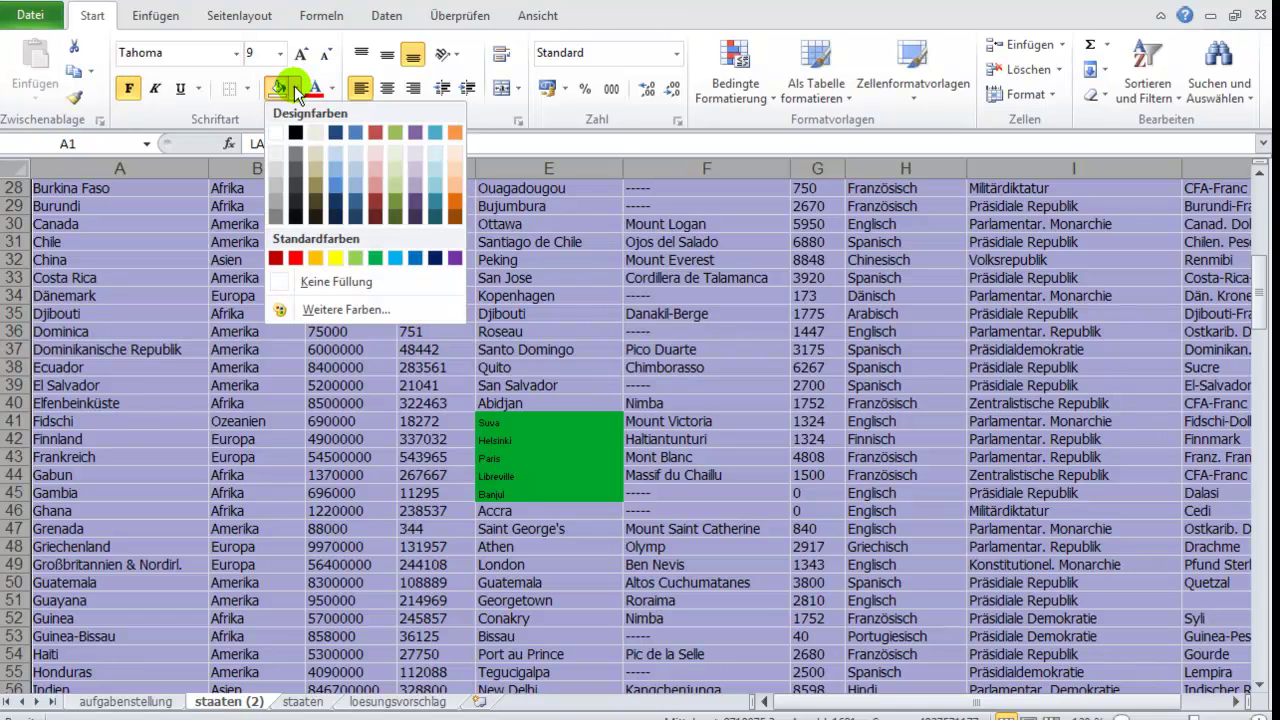
click(340, 284)
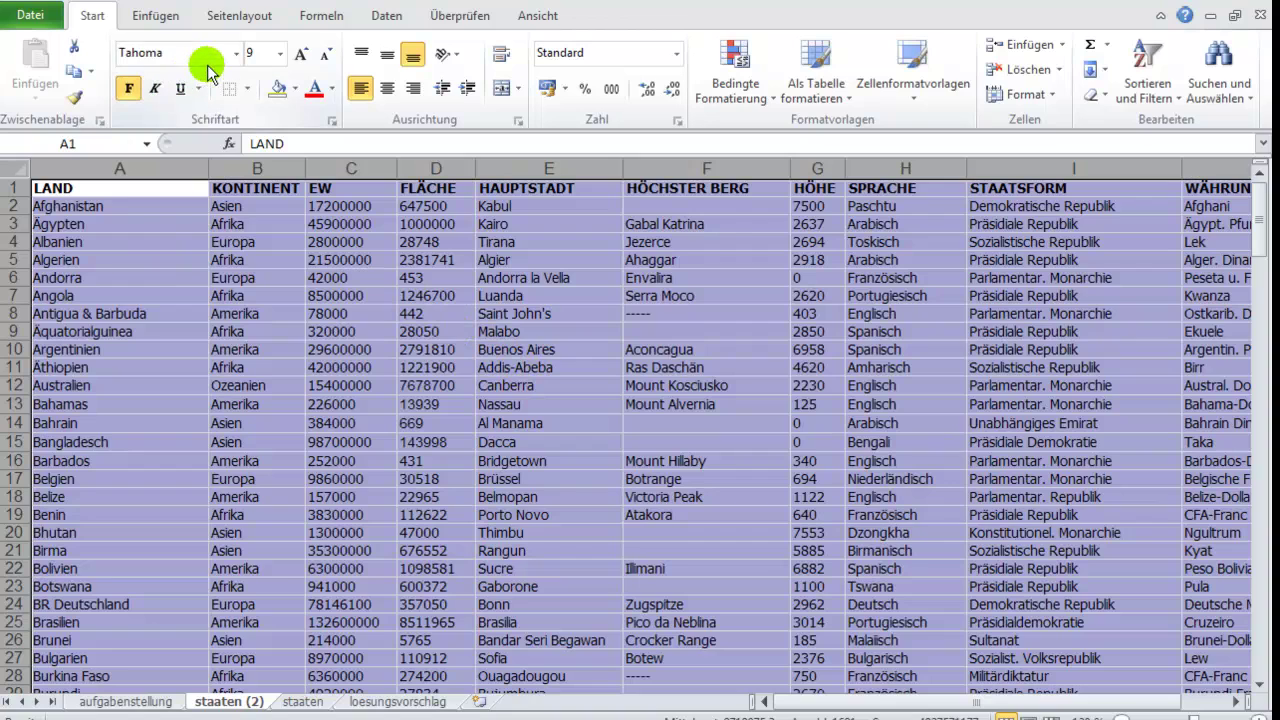
Set the whole sheet's font to Arial, size 10
click(236, 55)
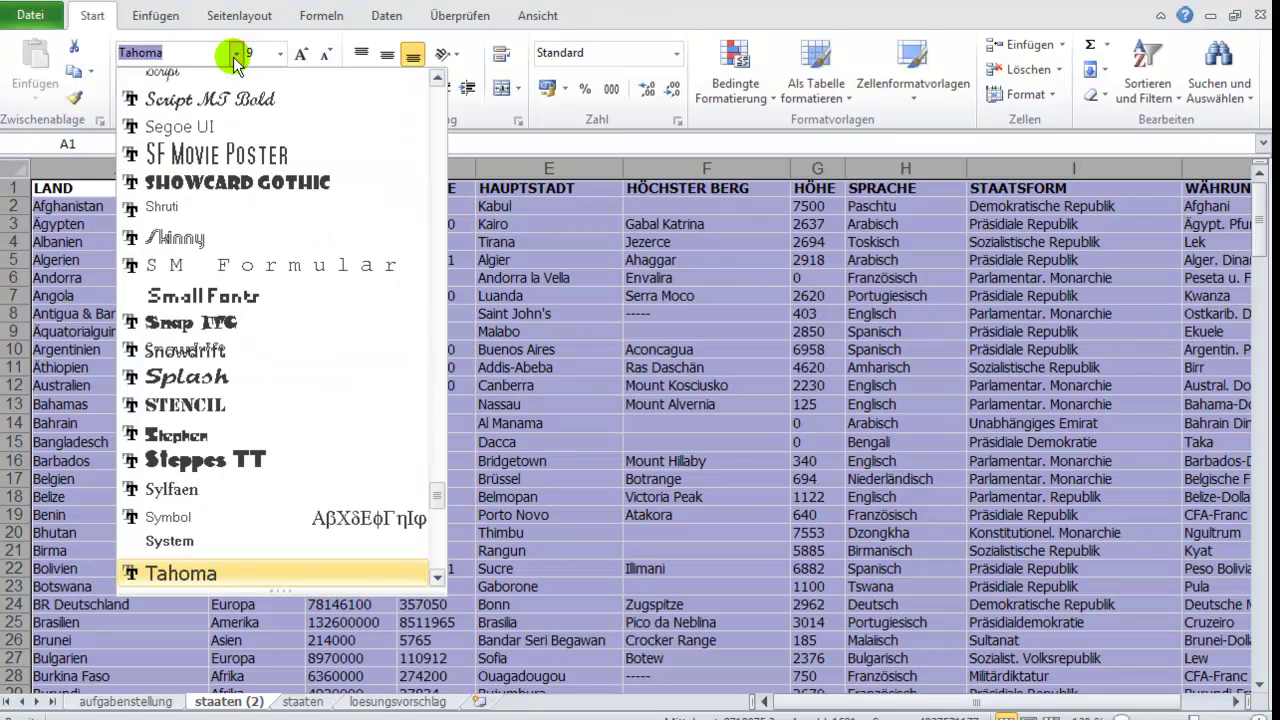
text(A Charming Font Su)
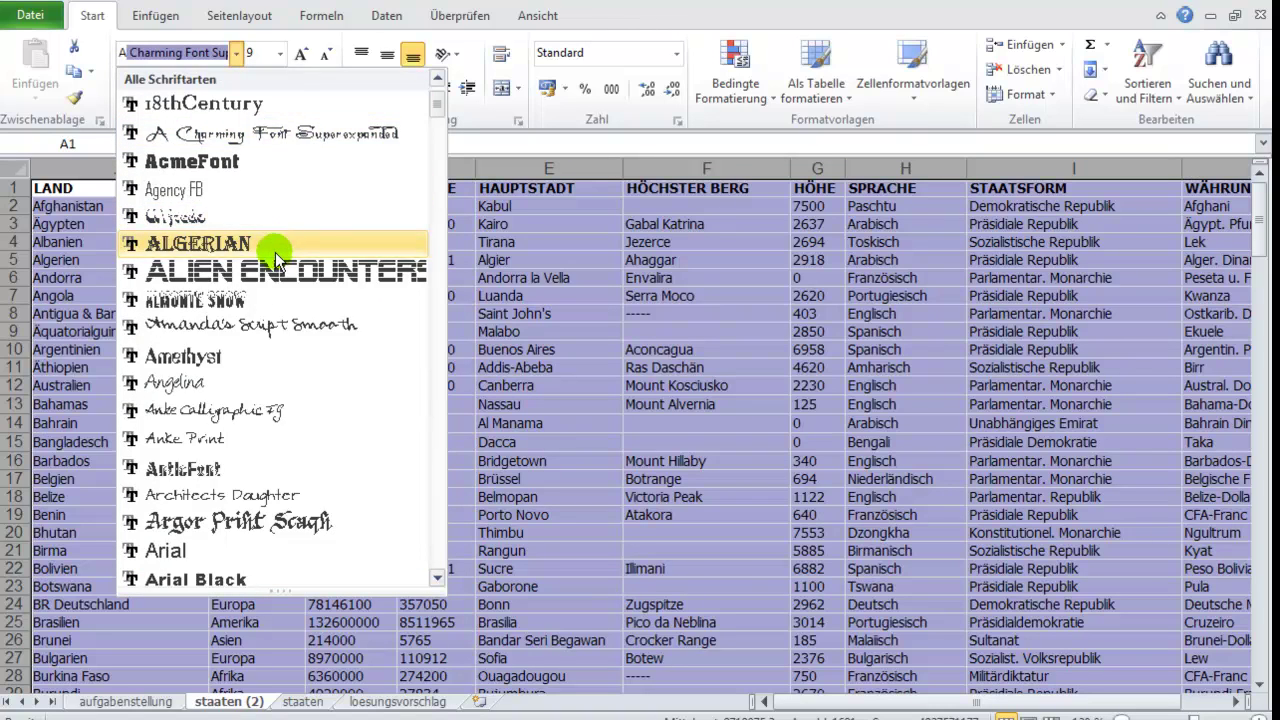
scroll(275, 252, down, 2)
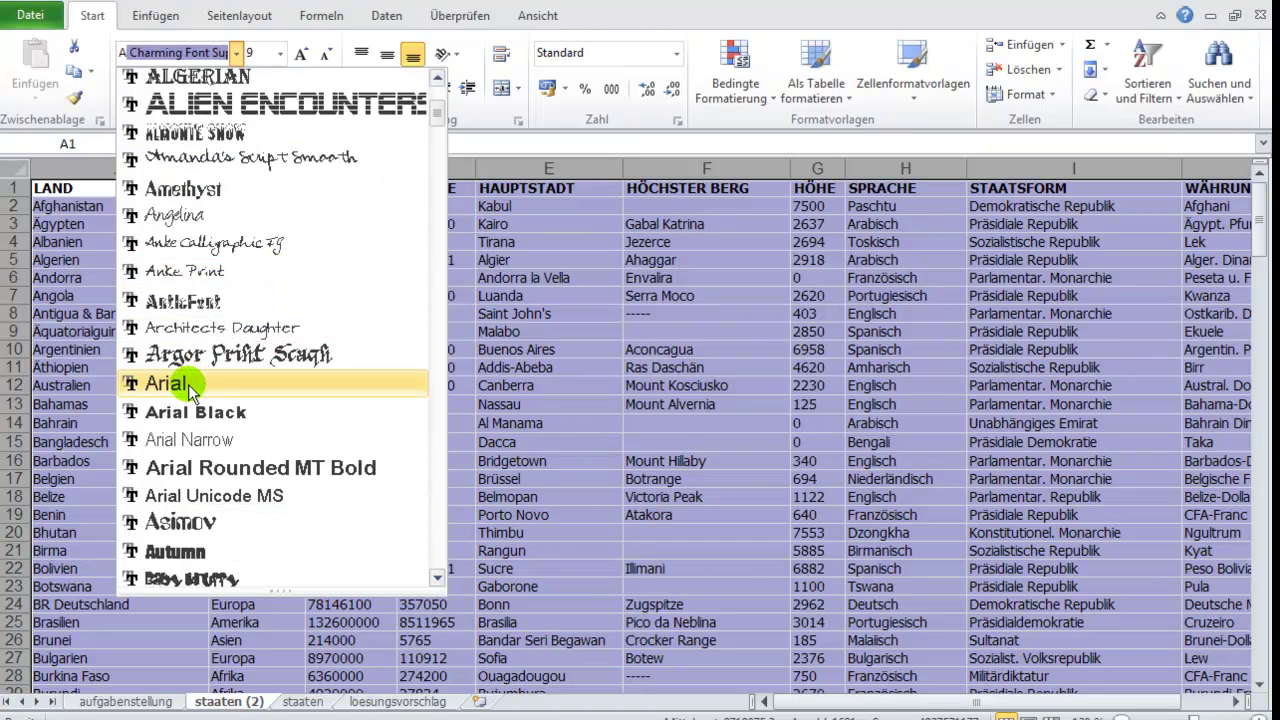
click(190, 384)
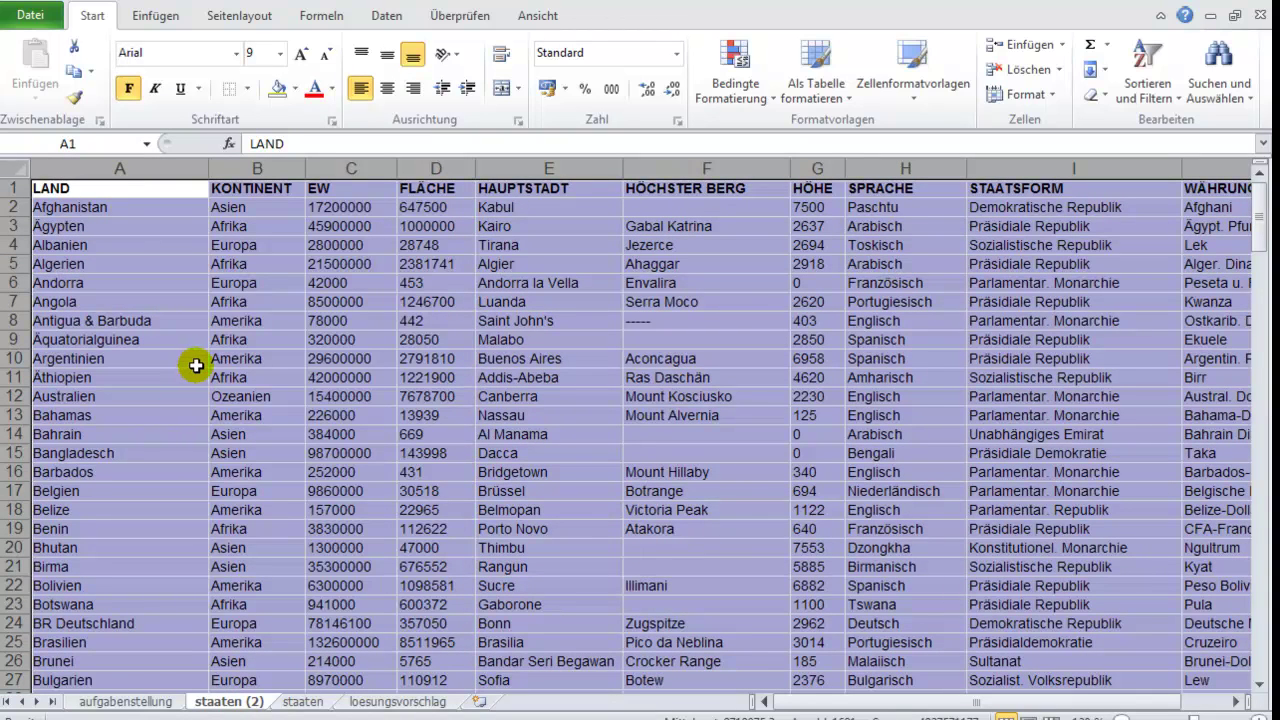
click(281, 56)
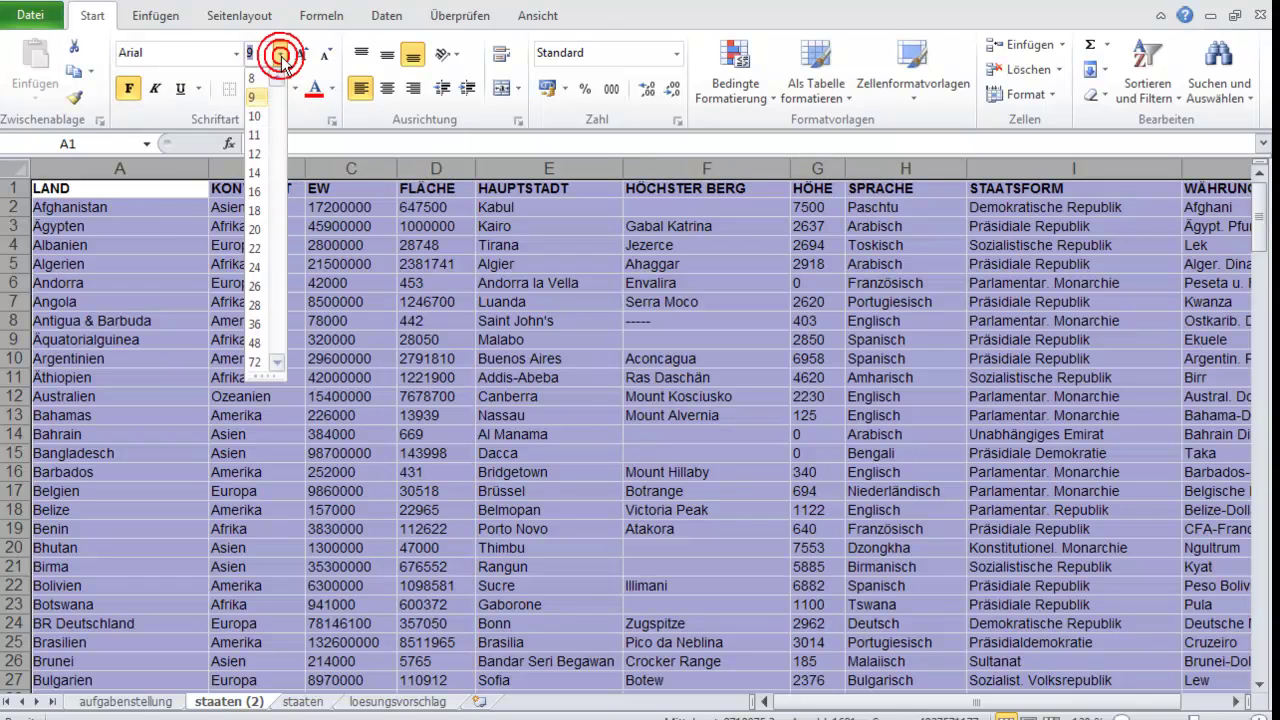
click(257, 118)
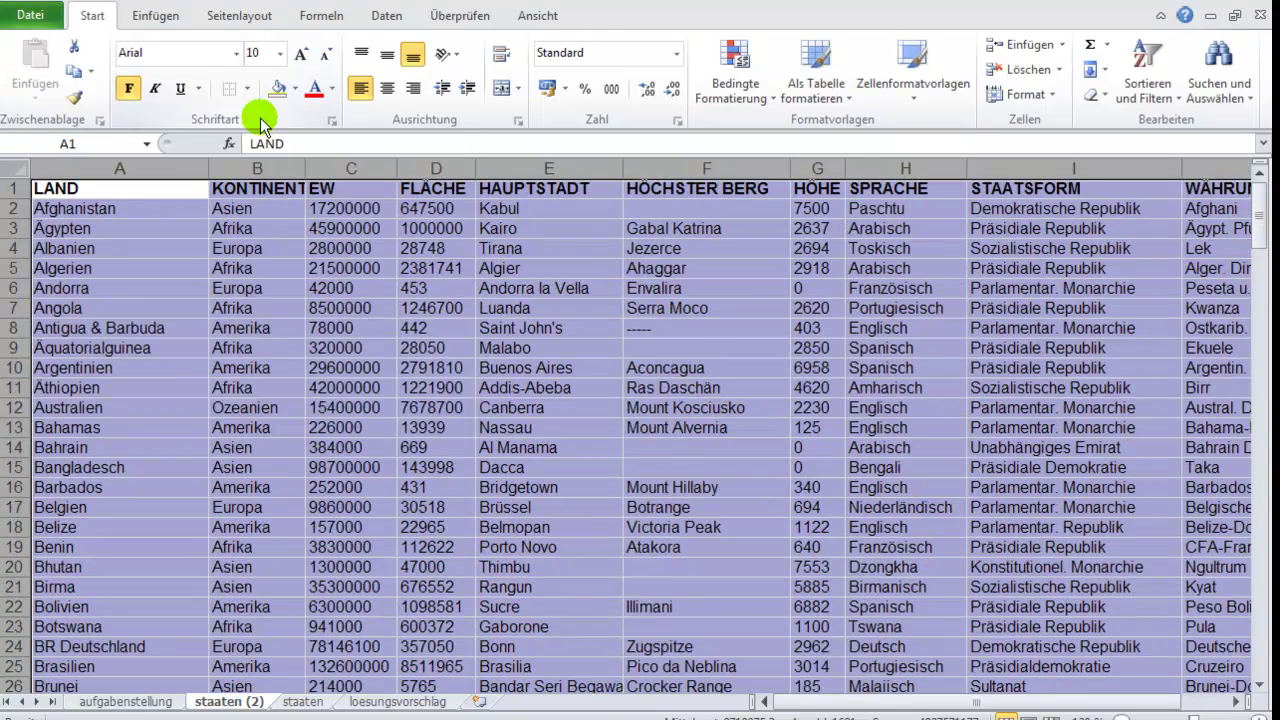
Right-align columns C (EW), D (FLÄCHE) and G (HÖHE)
click(114, 250)
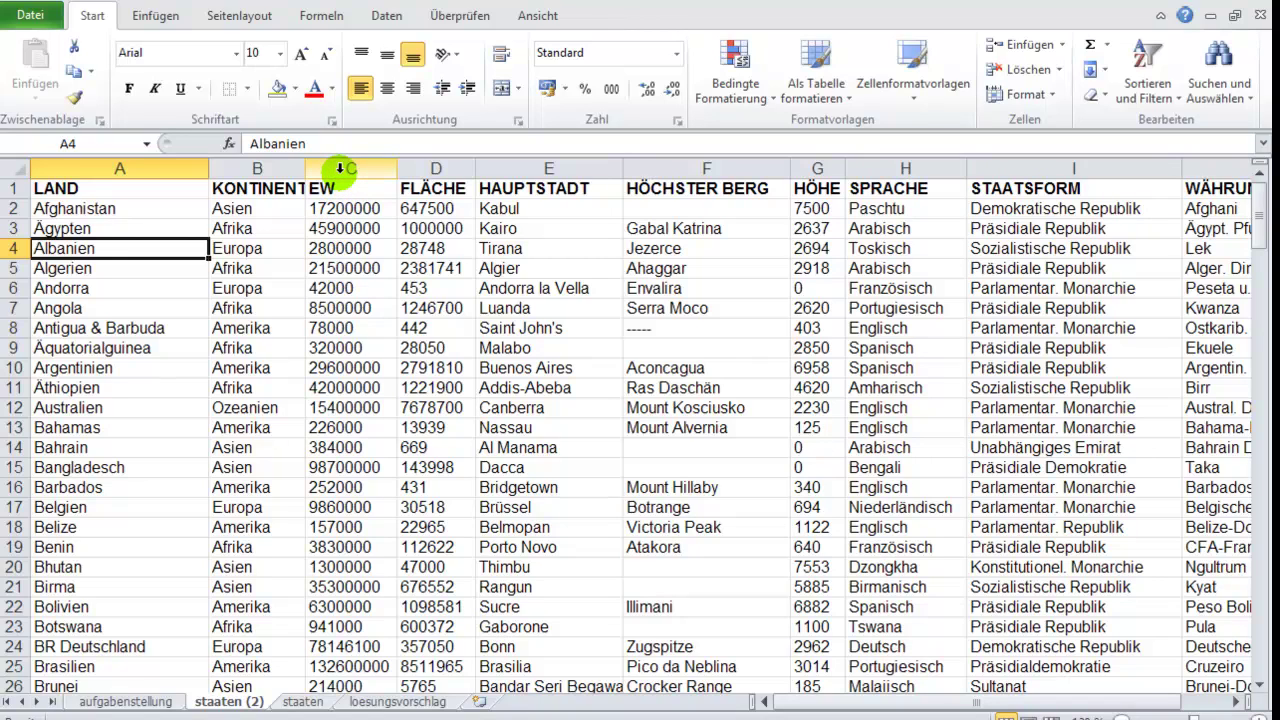
click(341, 169)
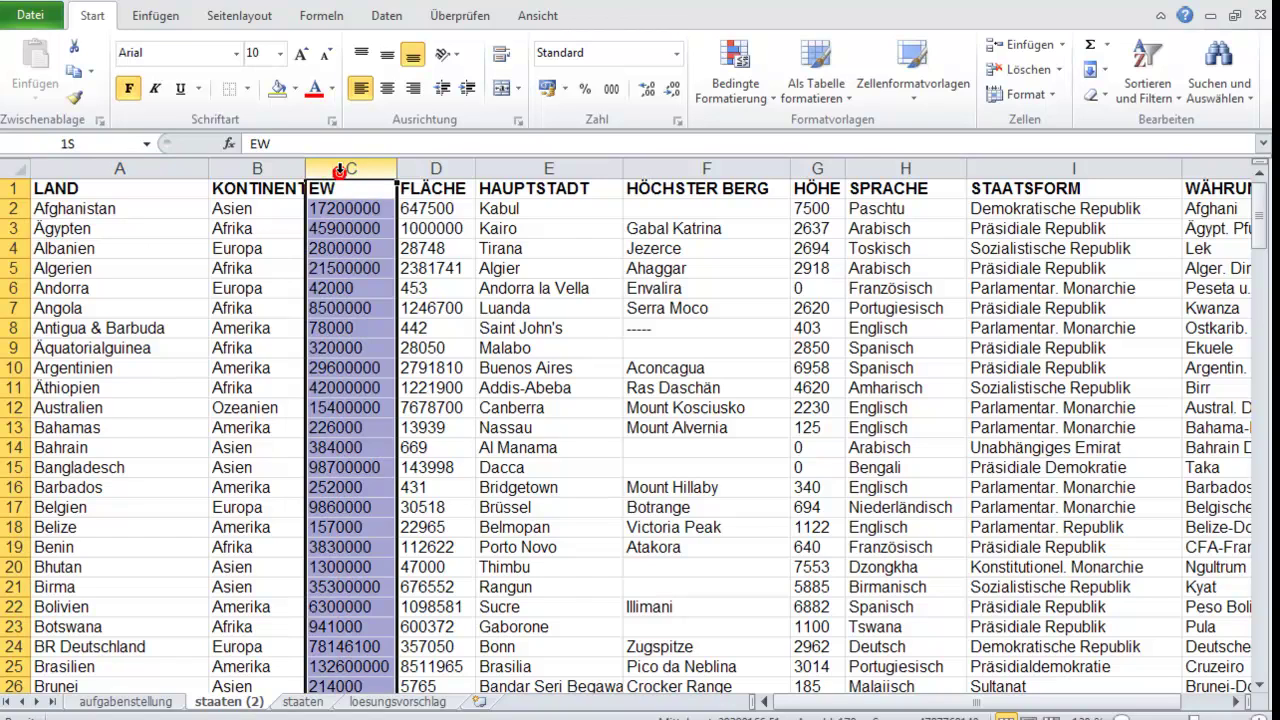
drag(341, 169, 433, 168)
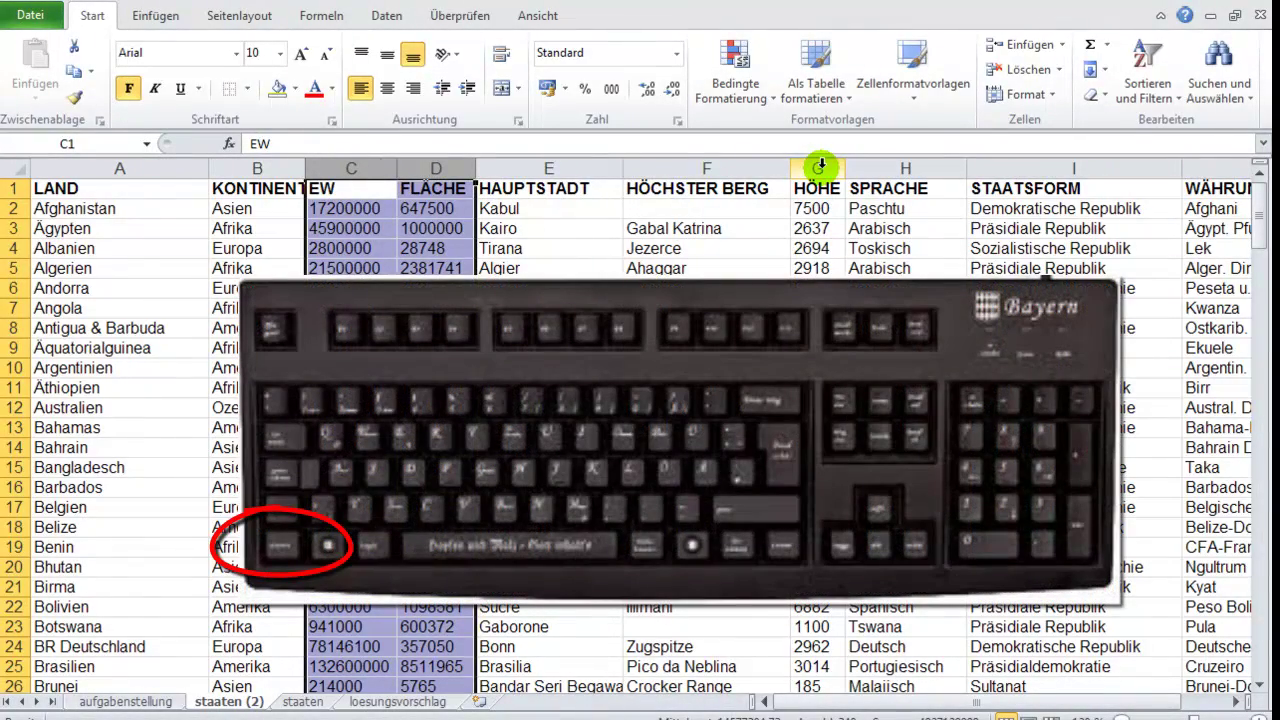
ctrl+click(820, 164)
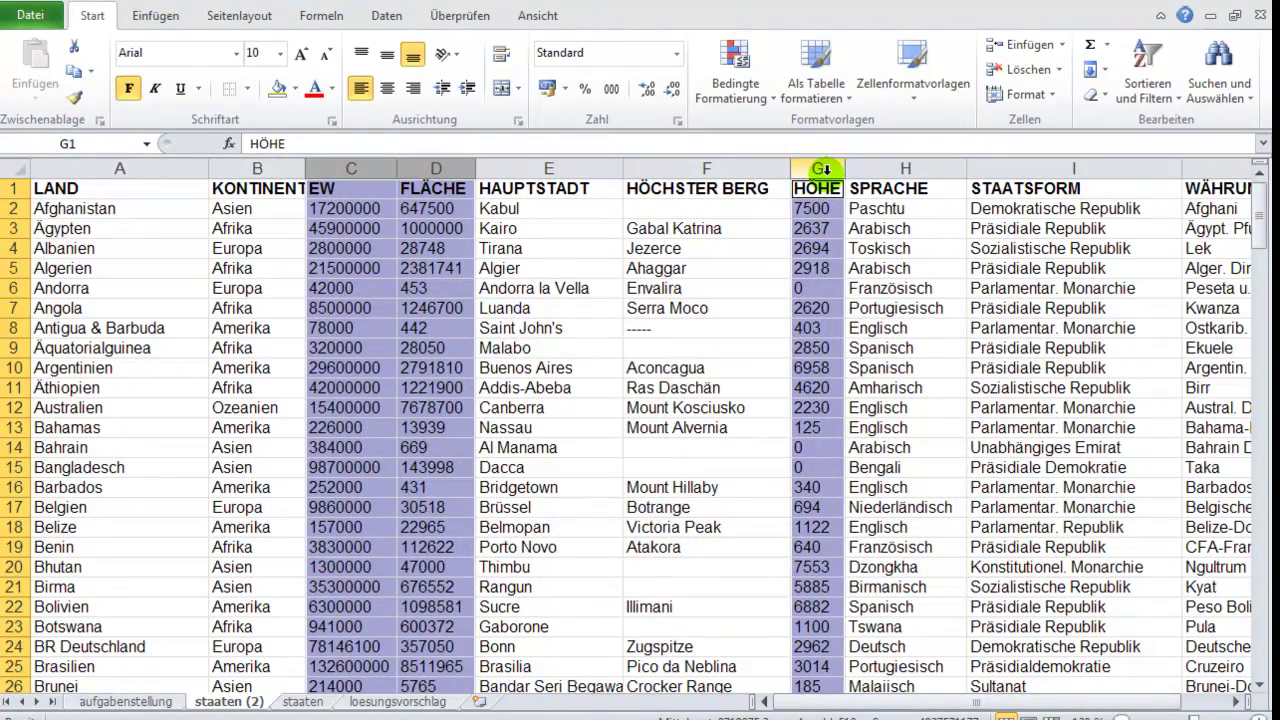
click(413, 90)
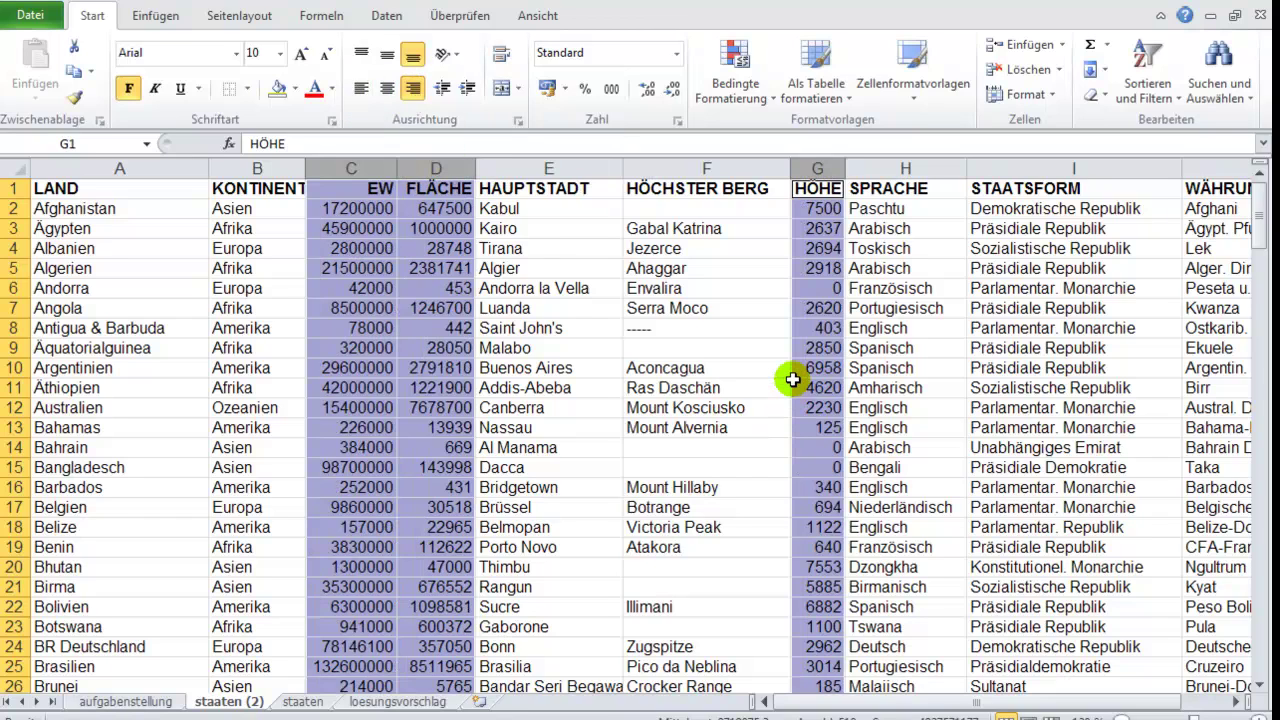
click(174, 232)
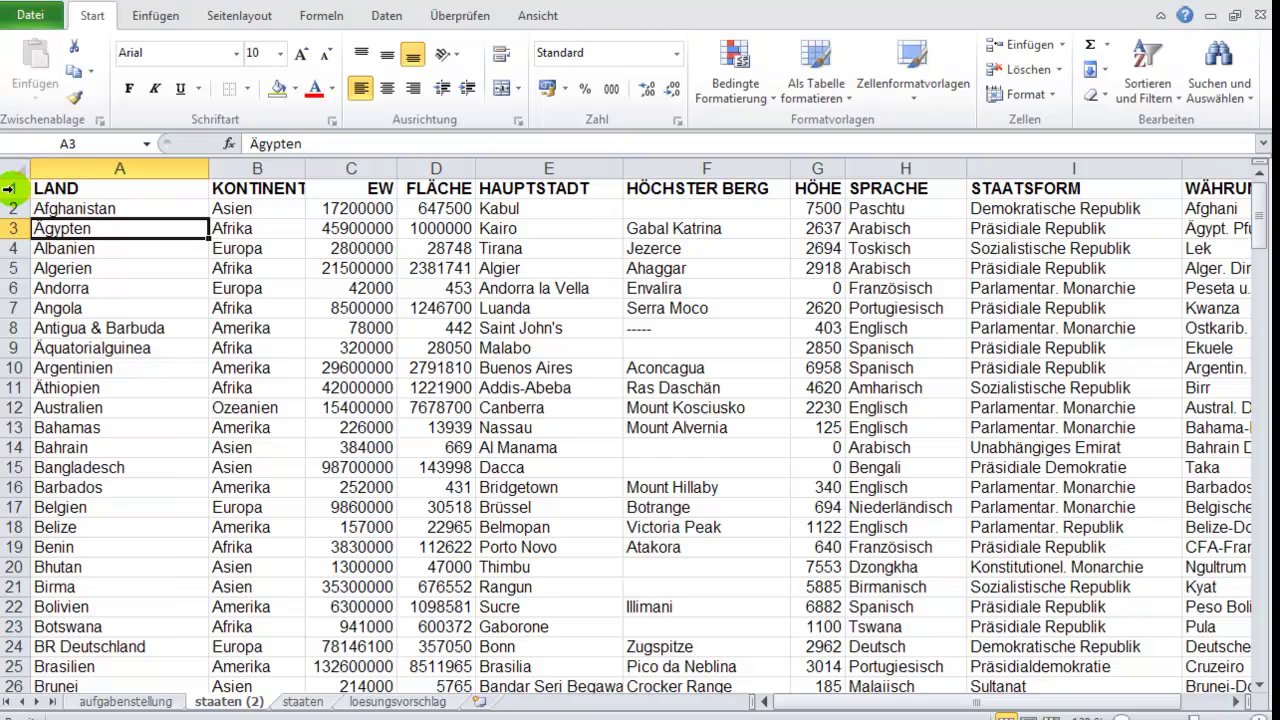
Centre the column headings in row 1 of staaten (2)
click(8, 188)
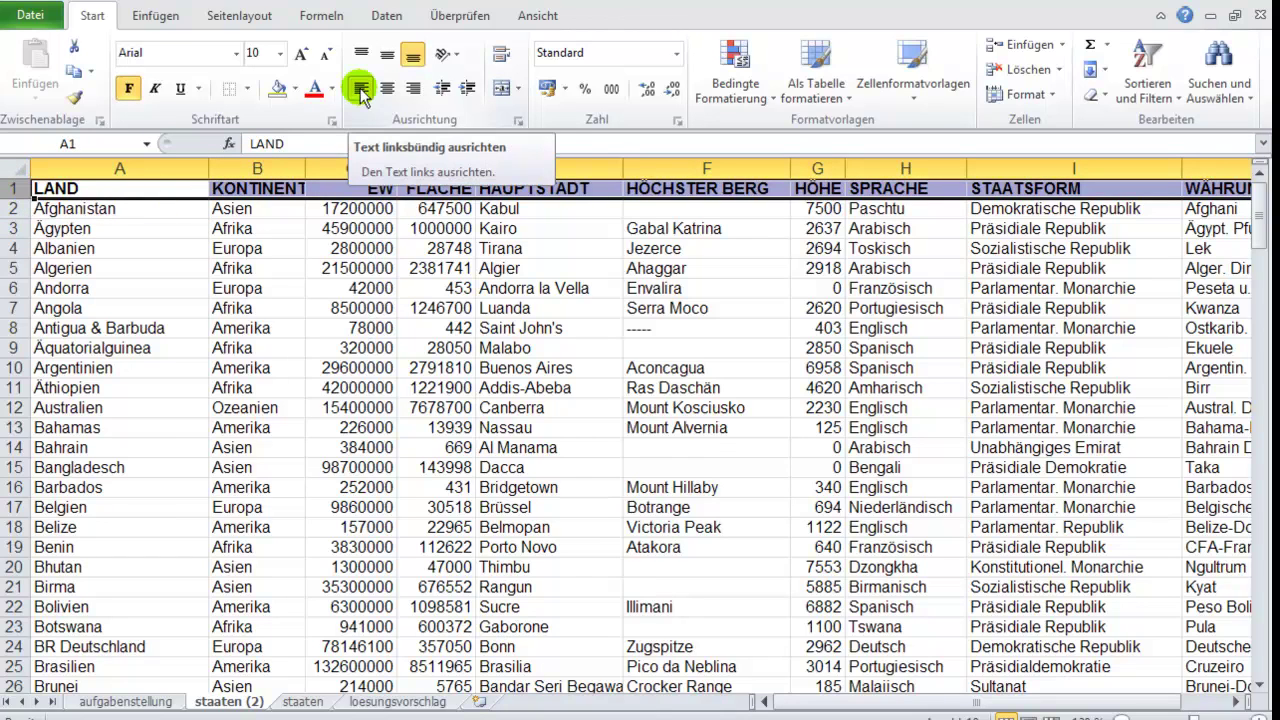
click(390, 90)
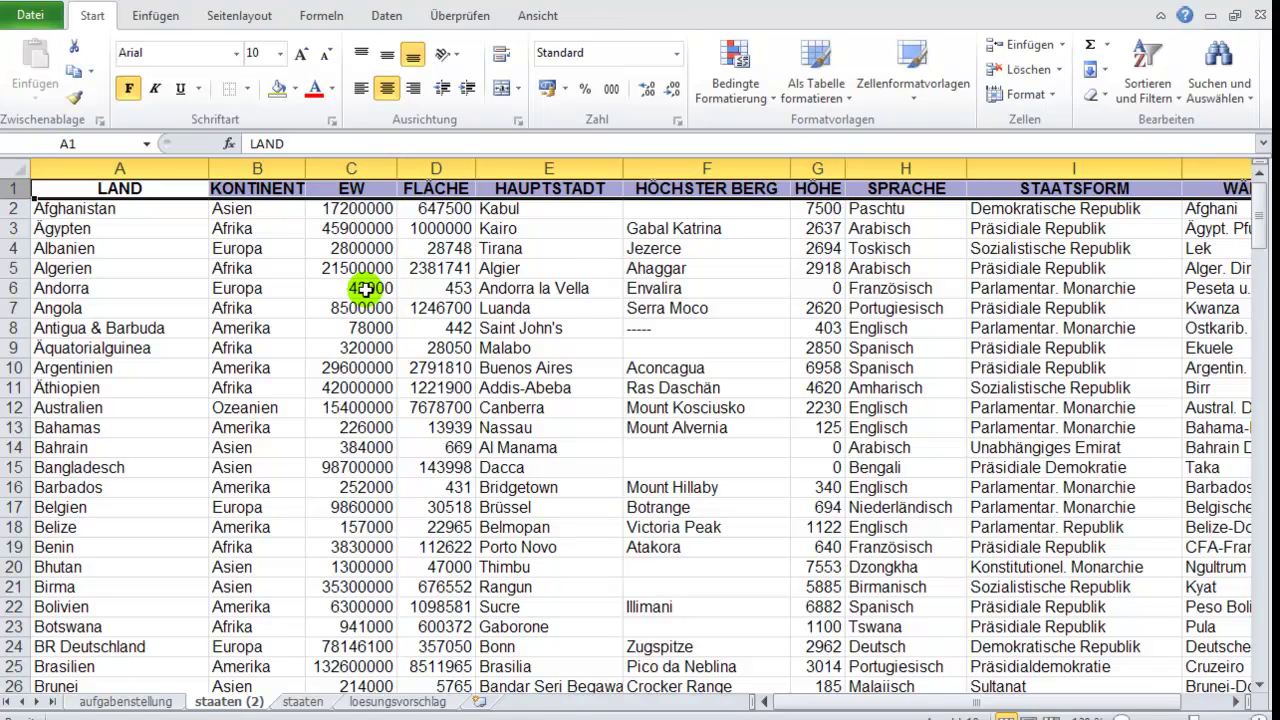
click(548, 288)
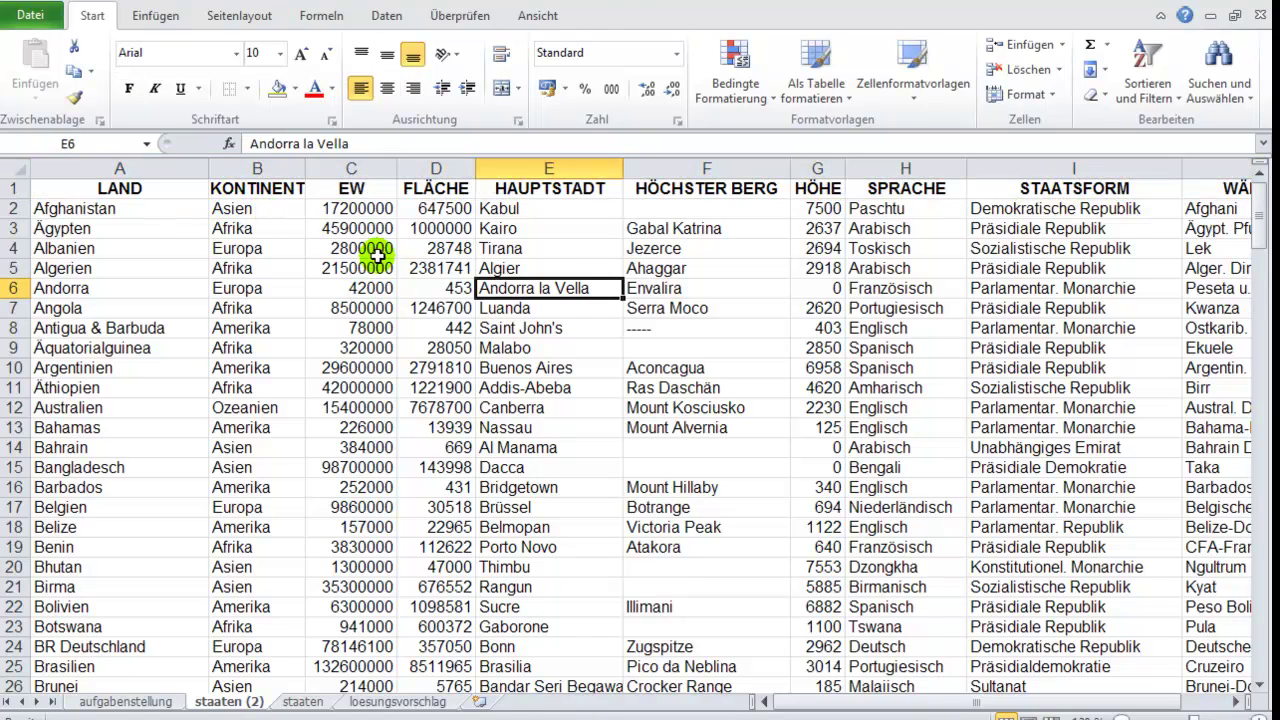
scroll(377, 255, down, 1)
scroll(377, 255, down, 3)
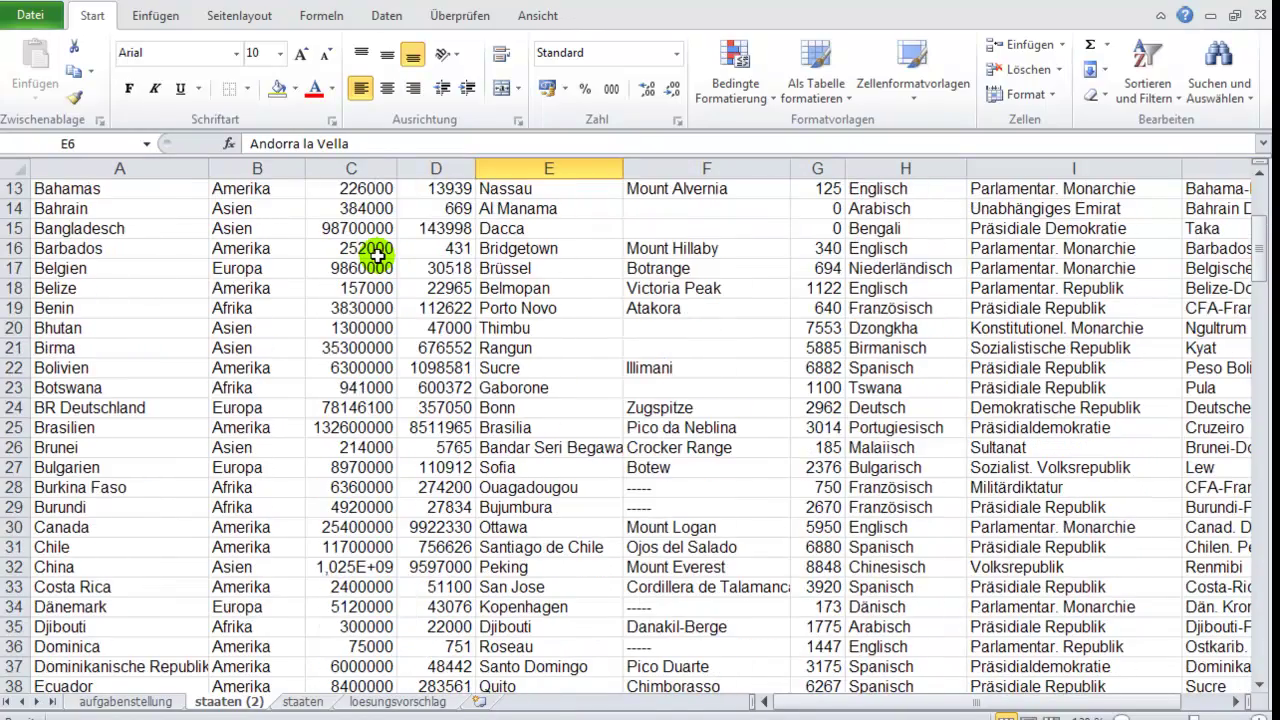
scroll(377, 255, up, 4)
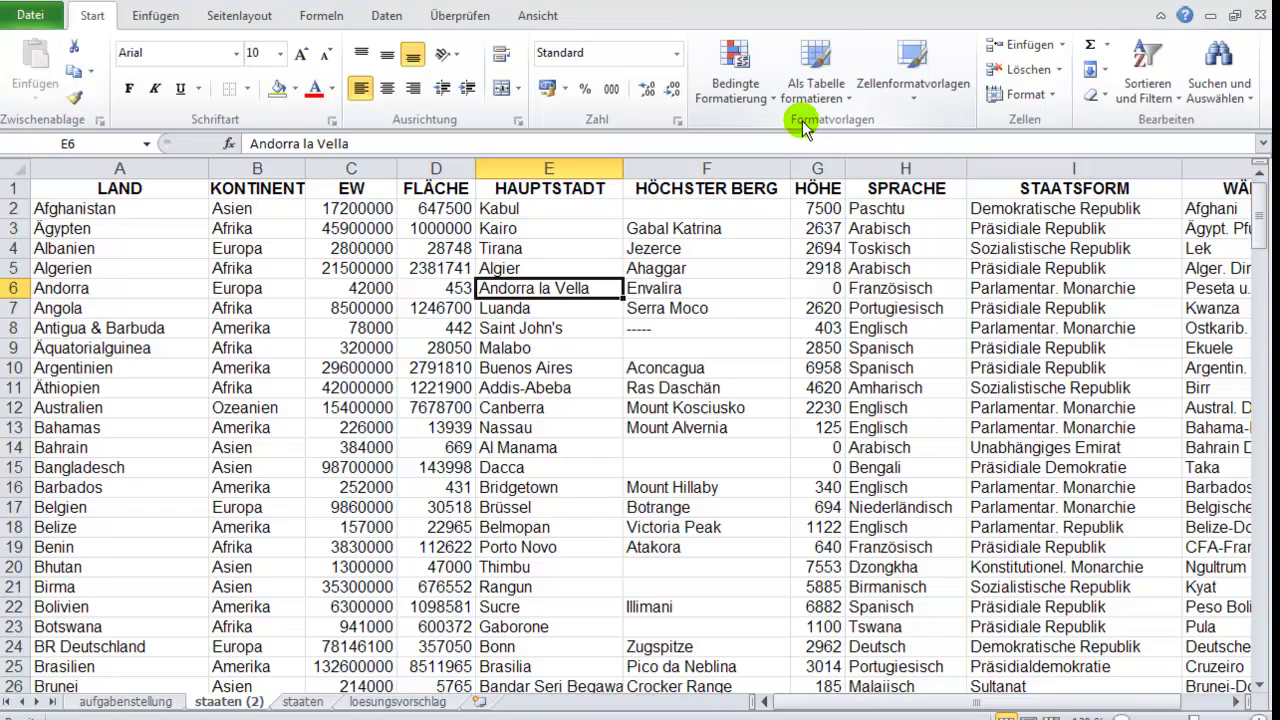
Format A1:J170 as a table in a green Mittel style with headers
click(819, 57)
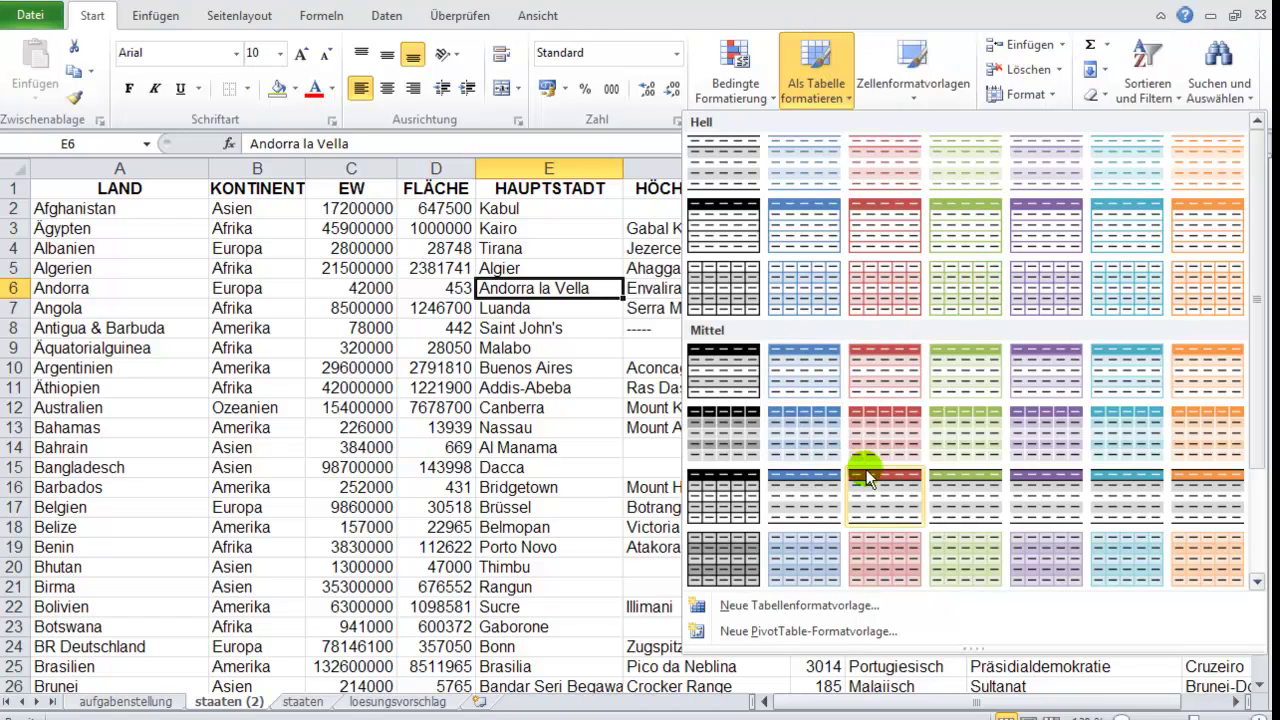
click(973, 497)
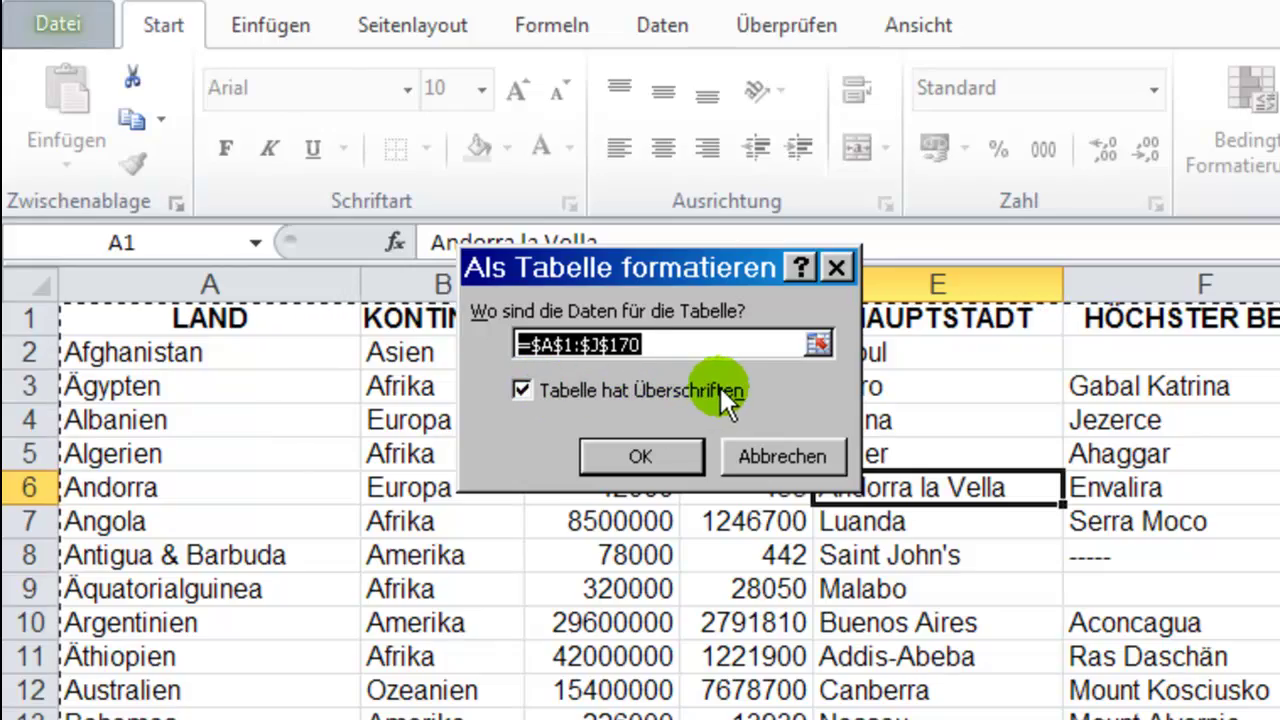
click(636, 457)
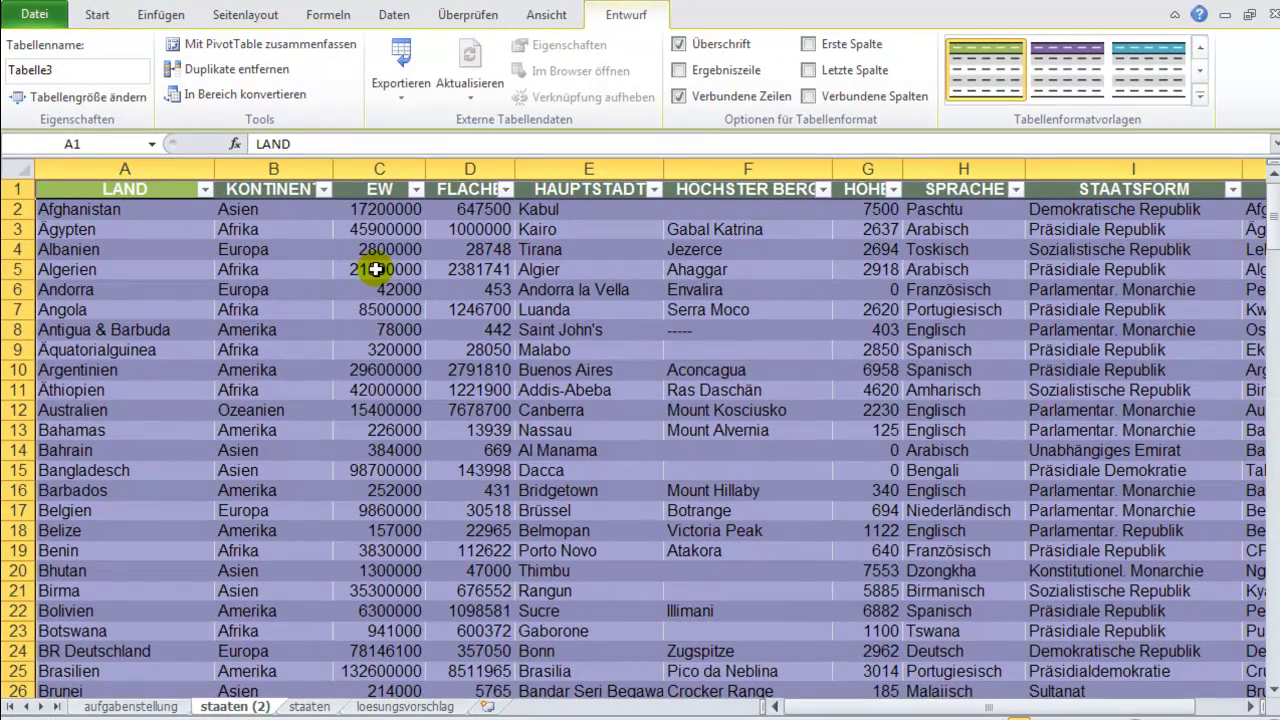
click(316, 318)
click(315, 315)
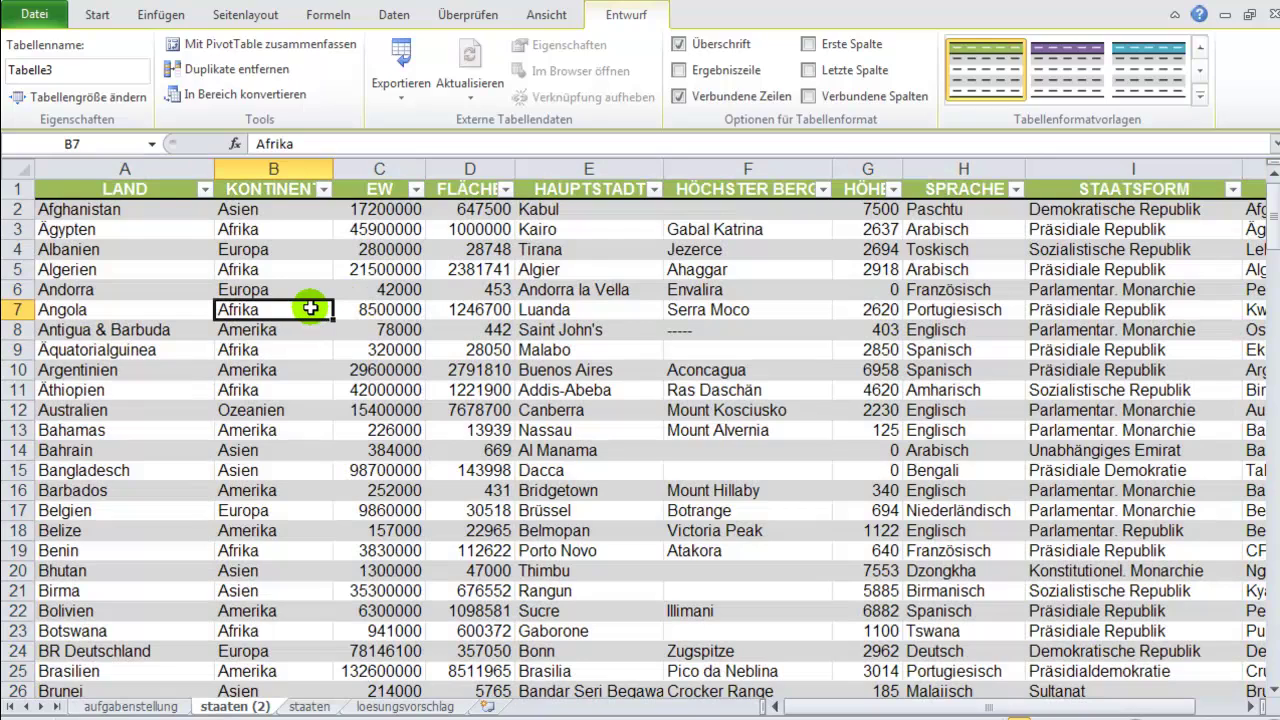